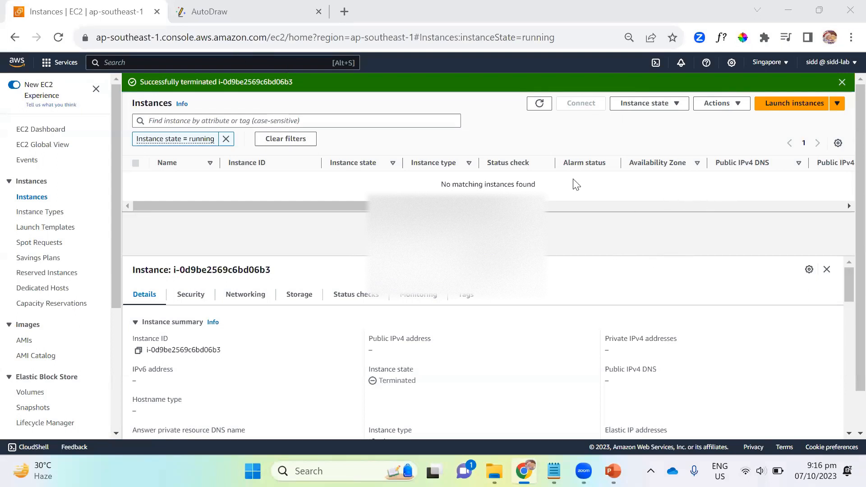
click(777, 110)
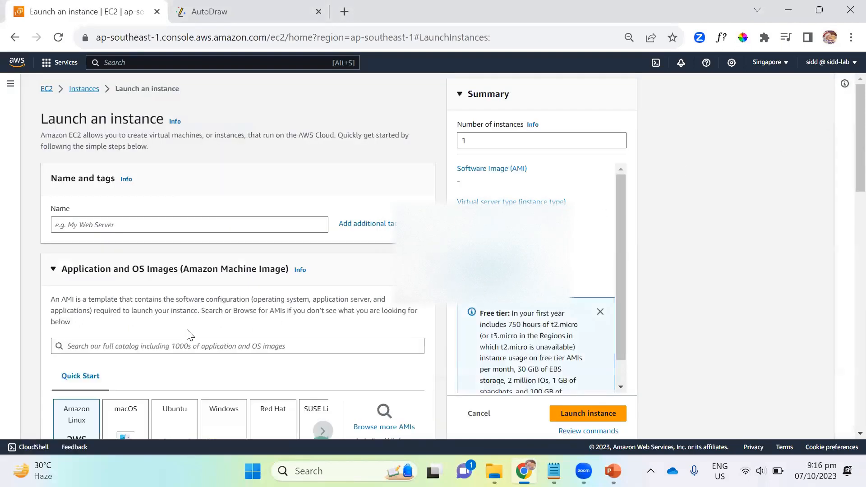
scroll(222, 309, down, 3)
scroll(222, 307, up, 3)
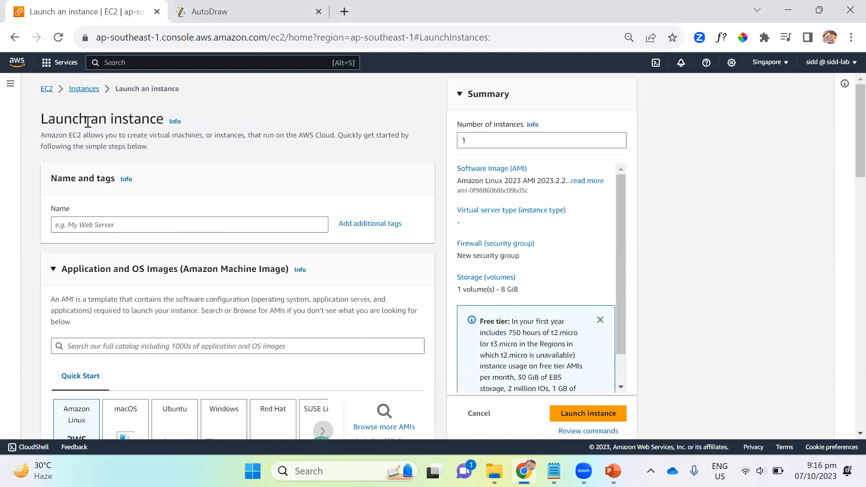
Step: Search the console for ec2, open the EC2 service and start launching a new instance
text(ec2)
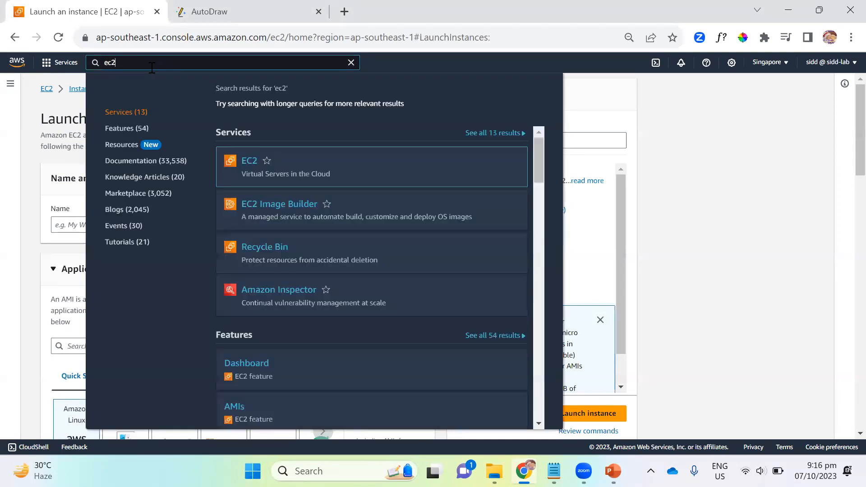
click(249, 162)
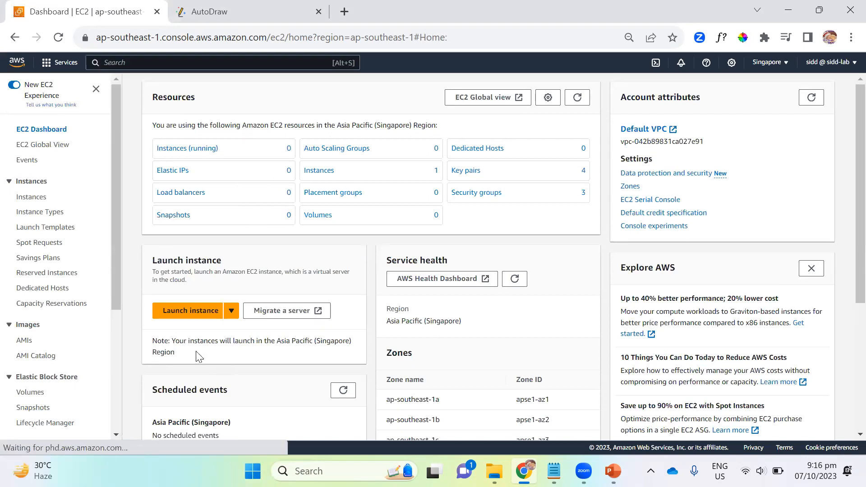
click(191, 310)
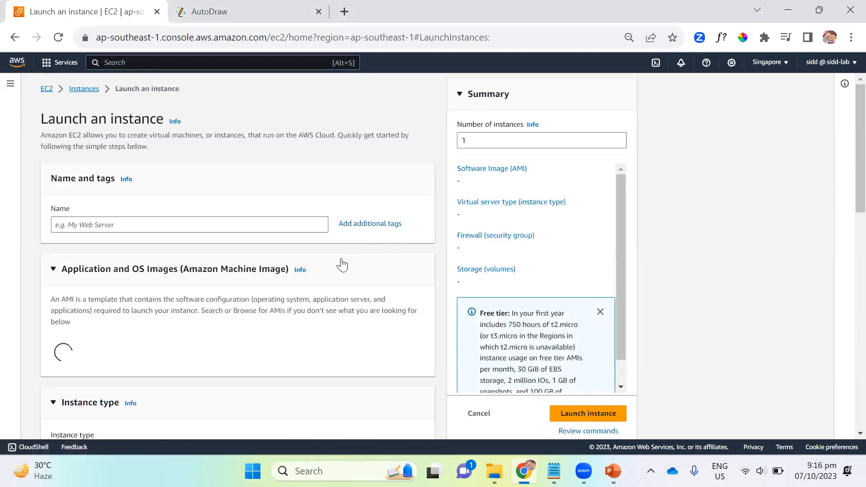
Step: Review the Amazon Machine Image and instance type settings in the launch form, including the list of available instance types
scroll(289, 251, down, 3)
scroll(269, 307, down, 3)
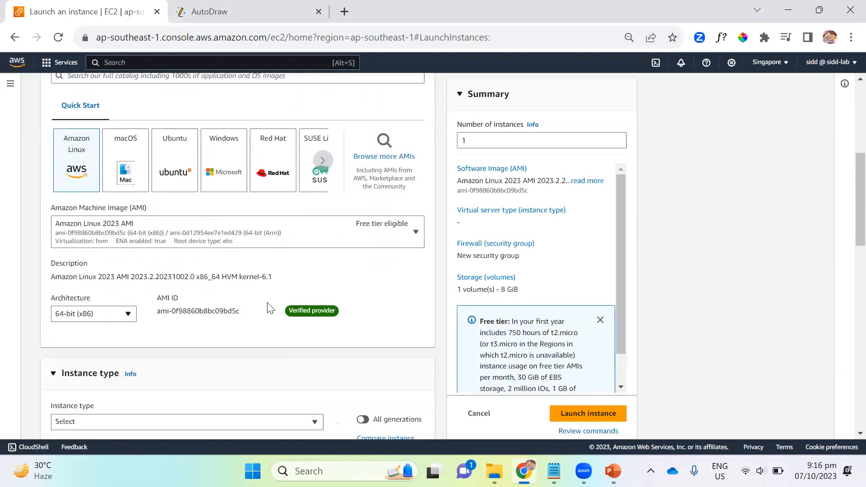
scroll(149, 338, down, 4)
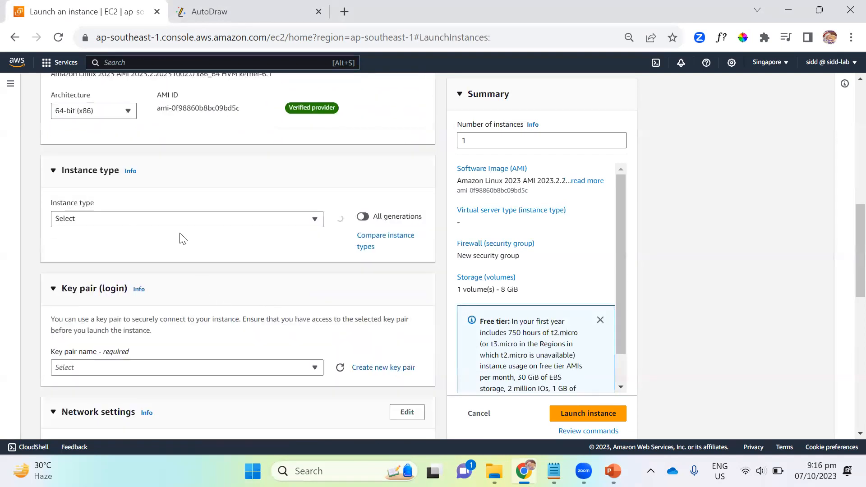
click(237, 264)
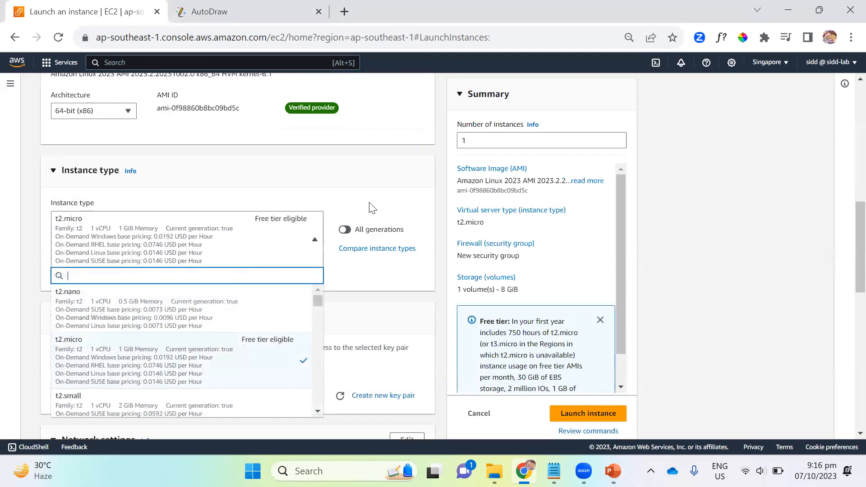
click(373, 186)
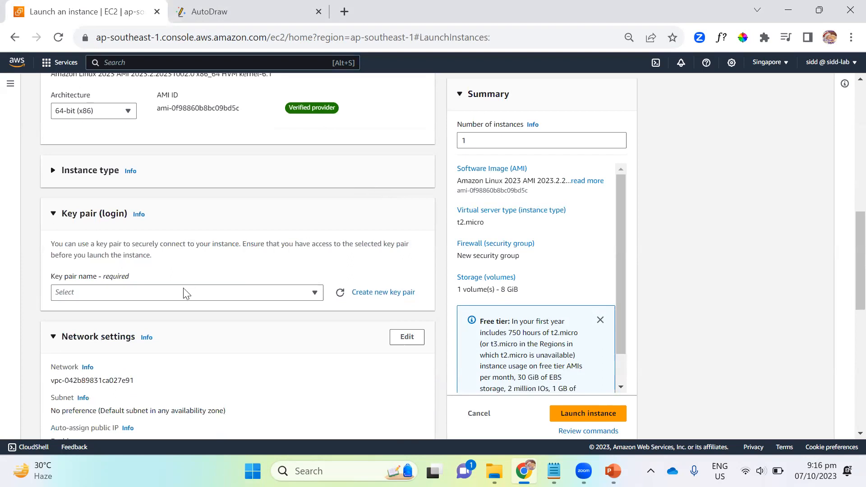
scroll(225, 230, up, 1)
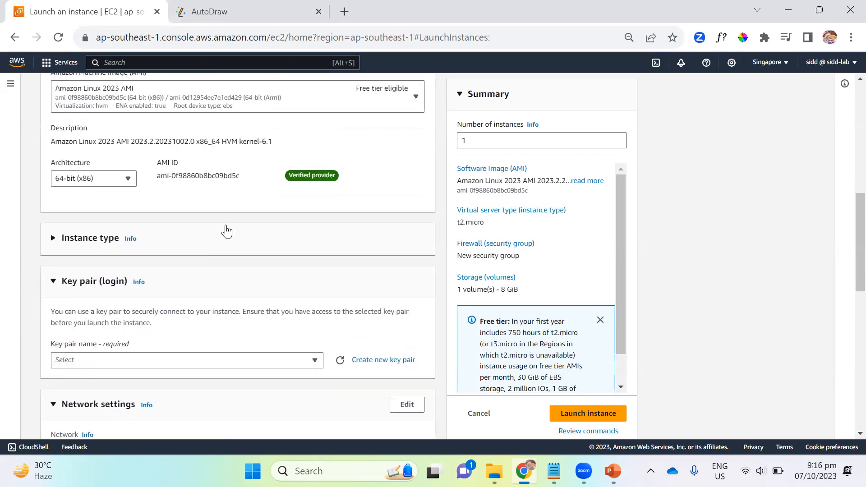
click(181, 246)
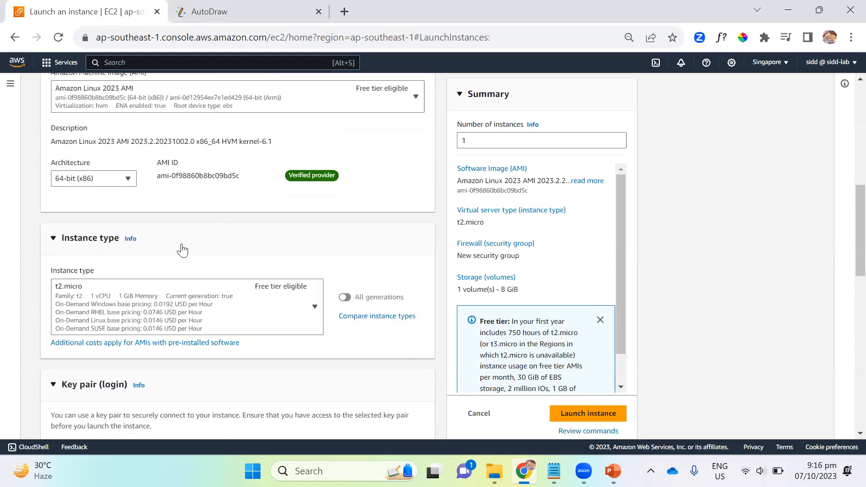
Step: Choose the existing key pair sg-kp for logging in to the instance
click(189, 386)
scroll(314, 341, down, 4)
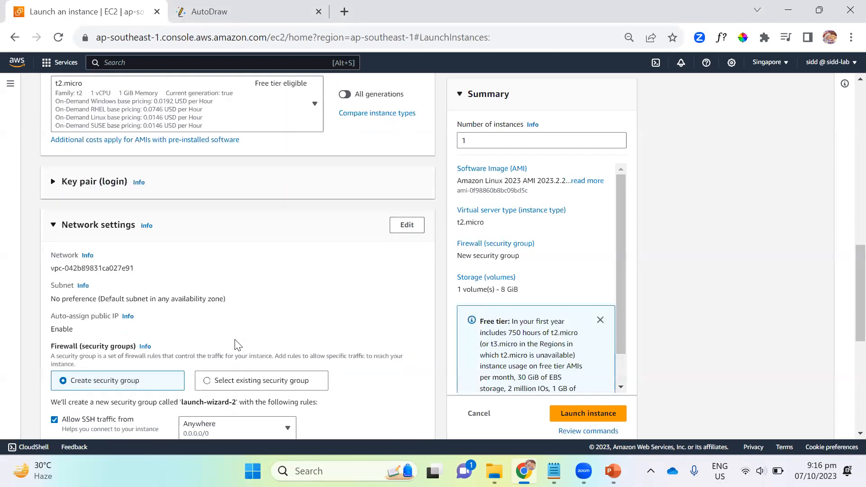
click(77, 193)
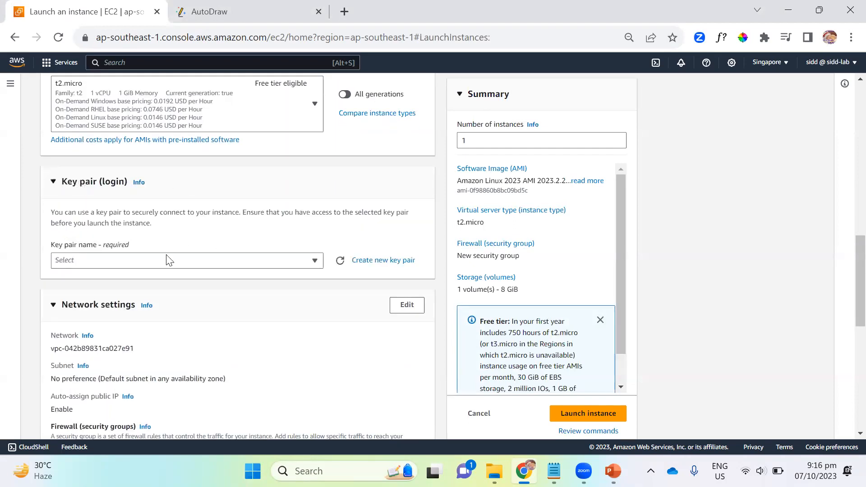
click(141, 266)
click(87, 311)
Step: Assign the existing security group WebAccess to the instance instead of creating a new one
scroll(213, 248, down, 3)
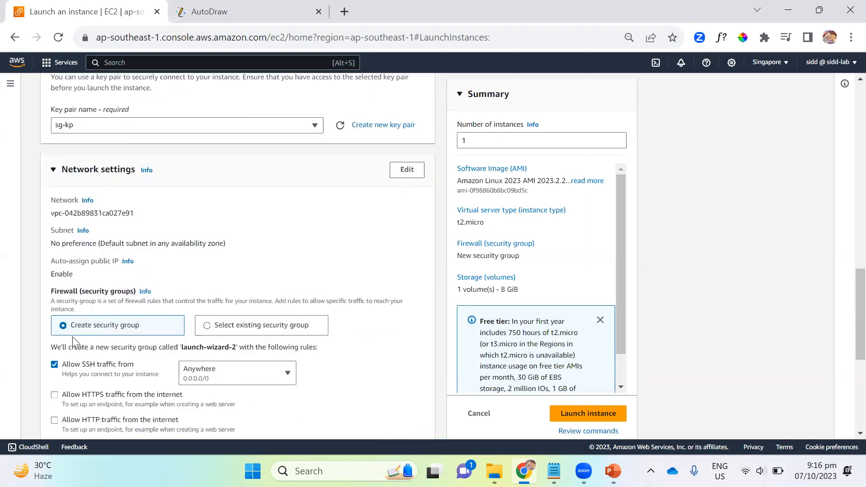
click(239, 328)
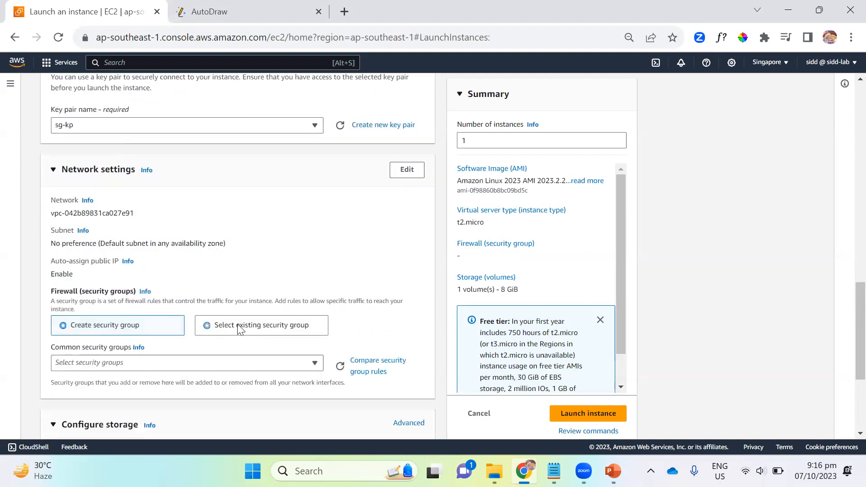
click(109, 364)
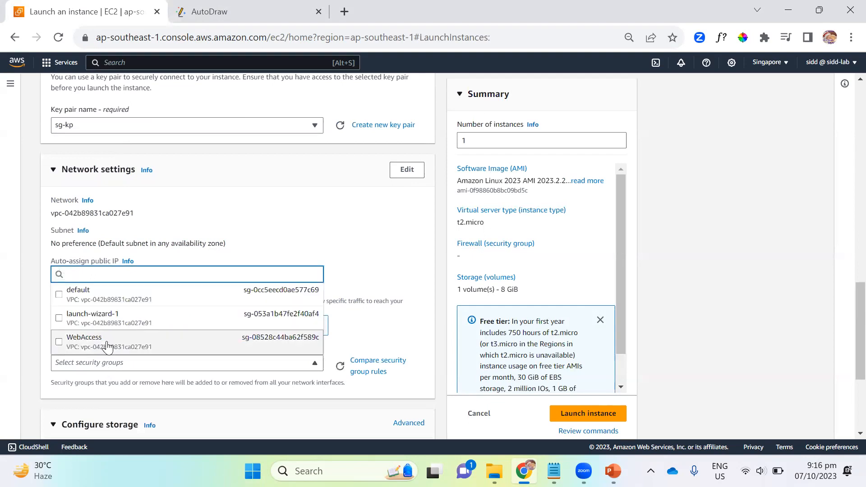
click(107, 347)
Step: Launch the configured instance and return to the list of instances
scroll(375, 219, down, 4)
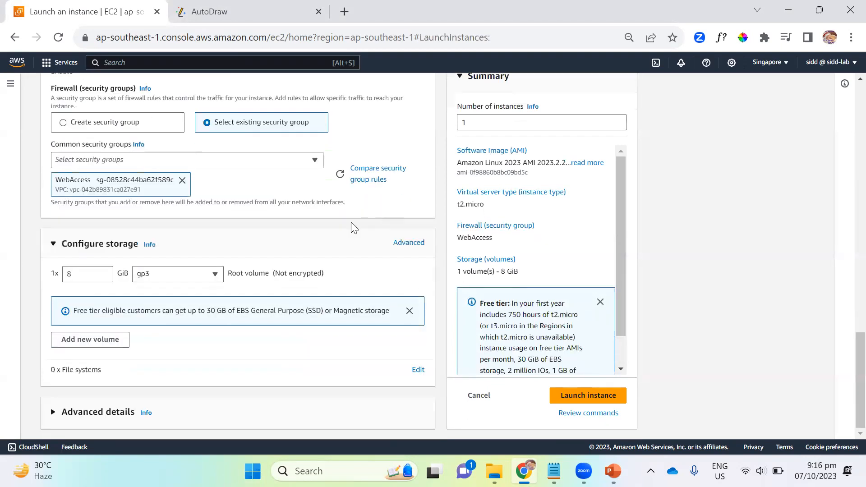
click(573, 399)
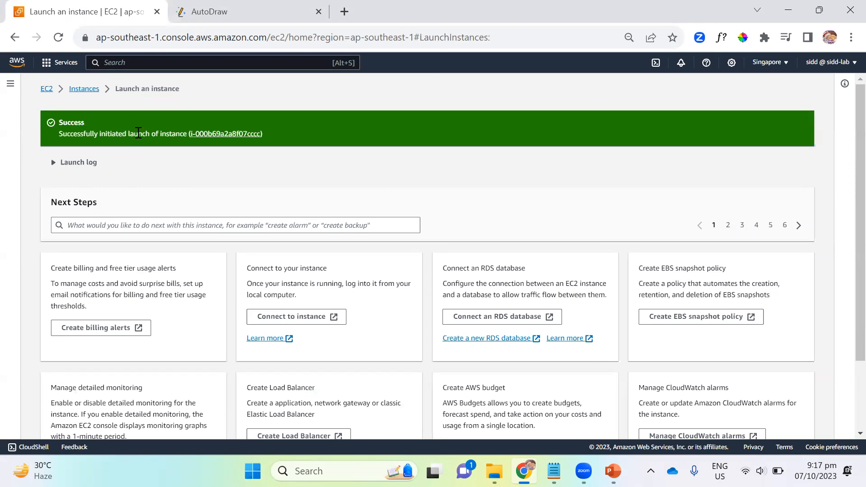
click(85, 90)
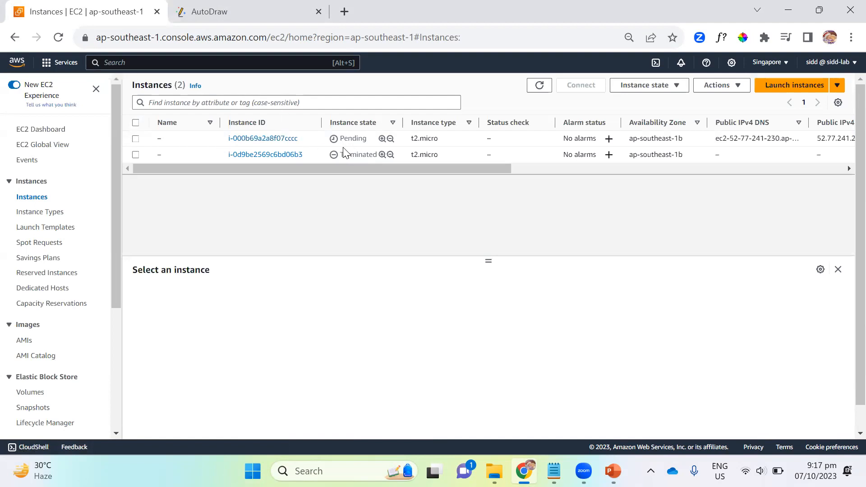
Step: Switch to AutoDraw and draw a rectangle in the left part of the blank canvas
click(295, 13)
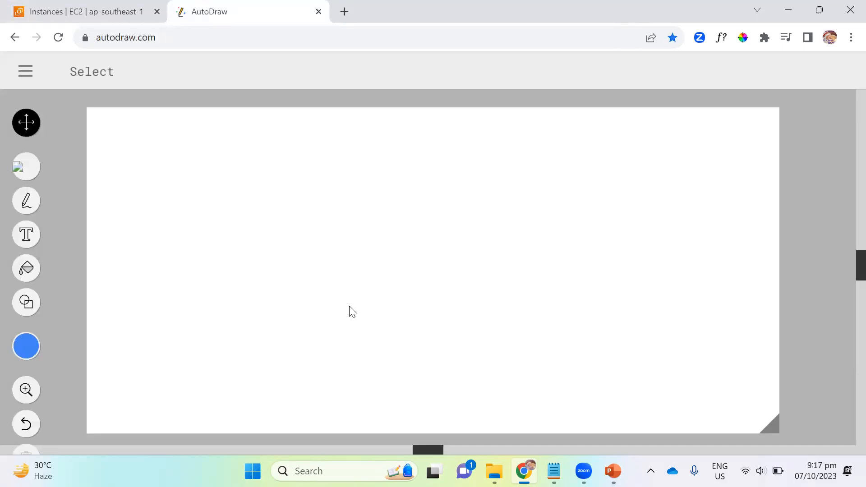
click(28, 303)
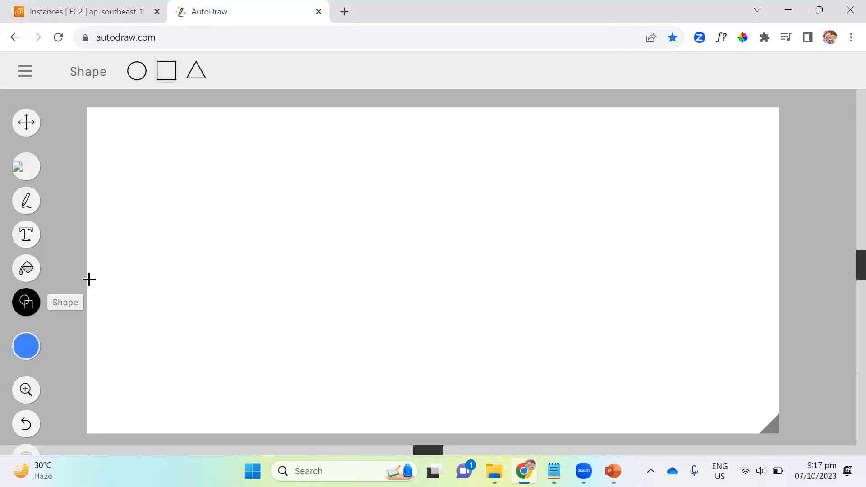
drag(183, 207, 271, 277)
Step: Label the rectangle with the text EC2 and move the label to the rectangle's centre
click(26, 235)
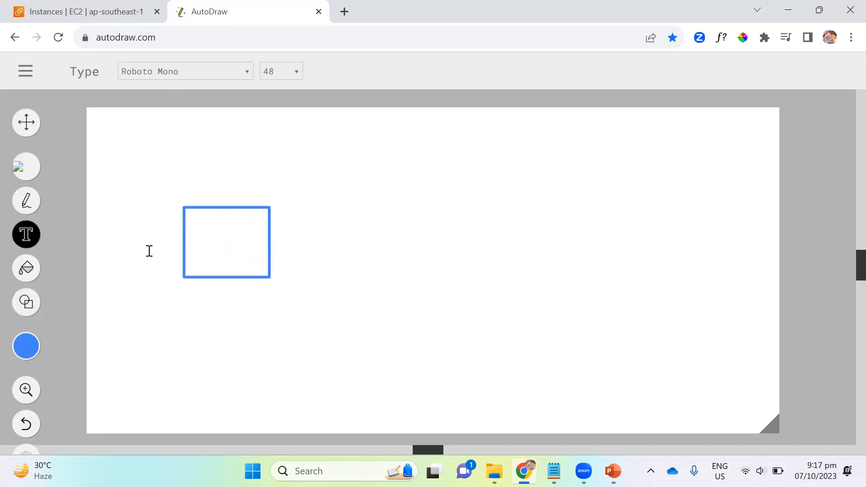
click(202, 234)
text(e)
key(BackSpace)
text(EC2)
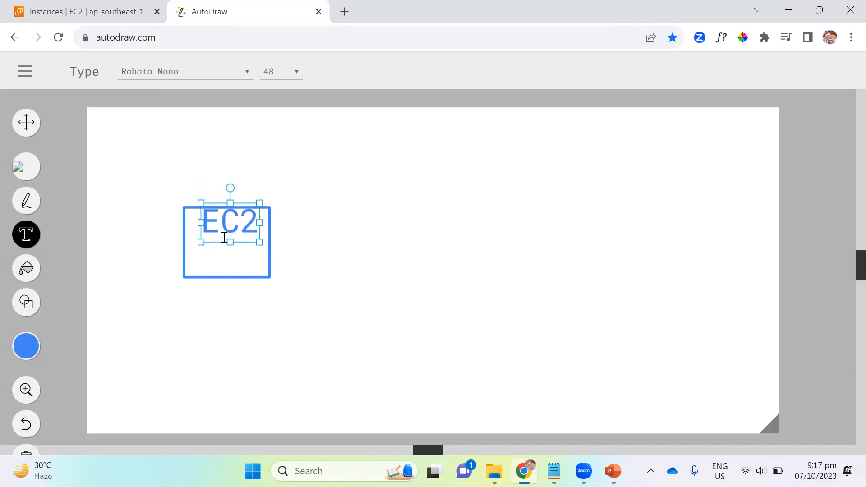
key(Escape)
click(240, 219)
drag(246, 207, 244, 224)
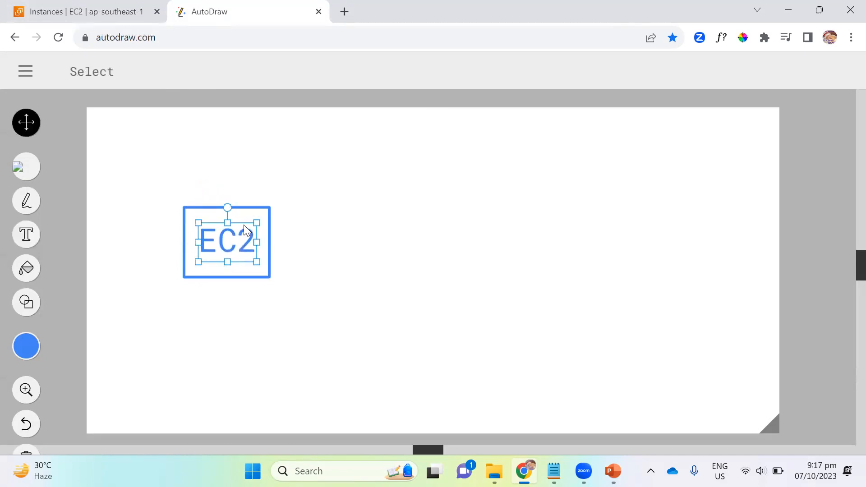
Step: Draw a freehand arrow from the EC2 box toward the right and add a square at its tip
click(25, 204)
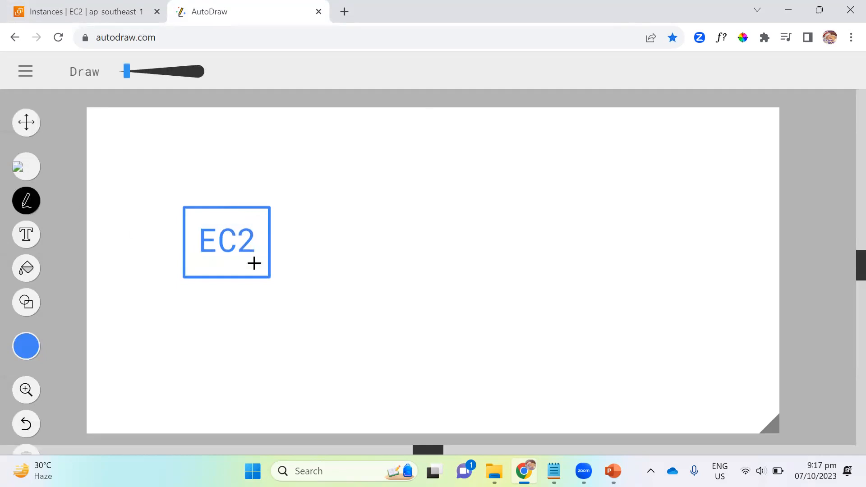
mouse_move(270, 248)
mouse_down()
mouse_move(434, 245)
mouse_move(425, 264)
mouse_up()
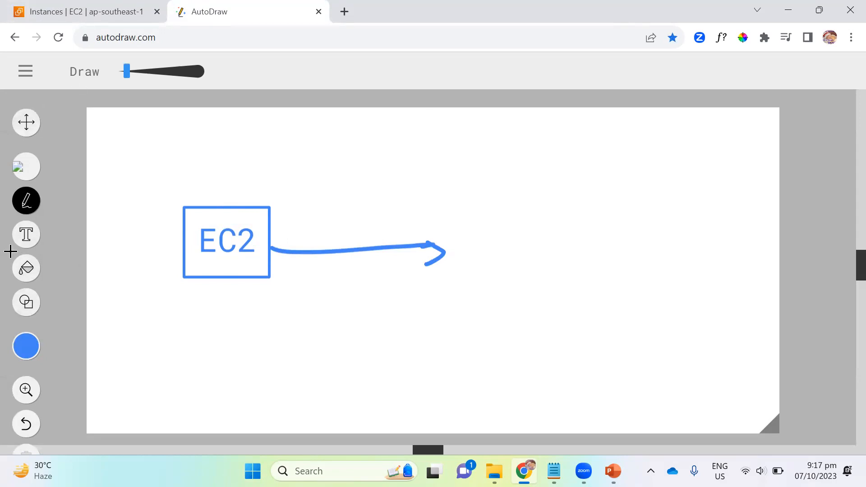
click(27, 302)
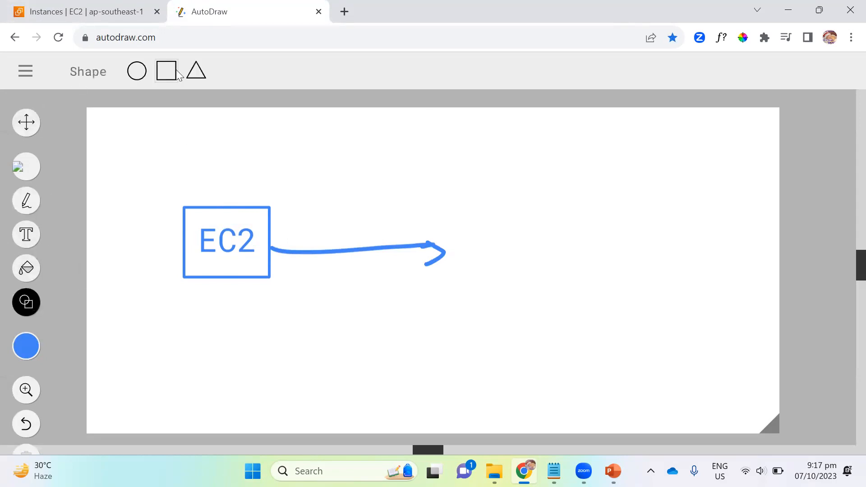
drag(435, 208, 504, 281)
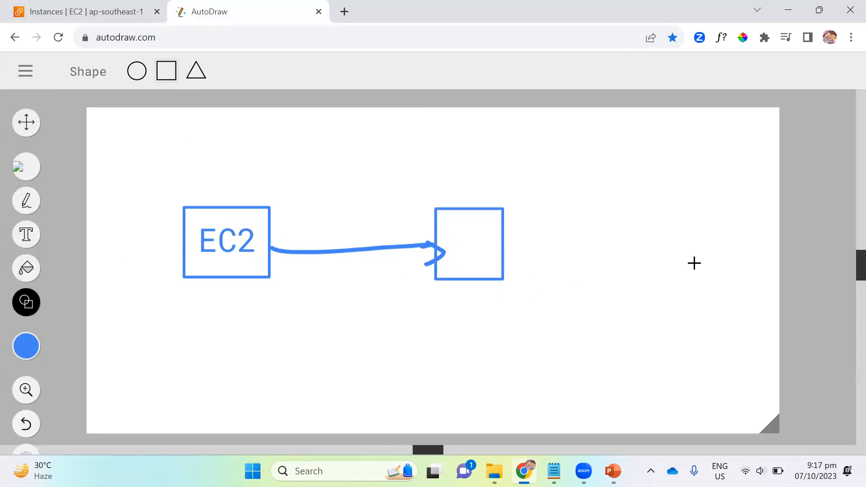
Step: Label the square at the arrow's tip with the text IAM and centre the label inside it
click(27, 234)
click(467, 234)
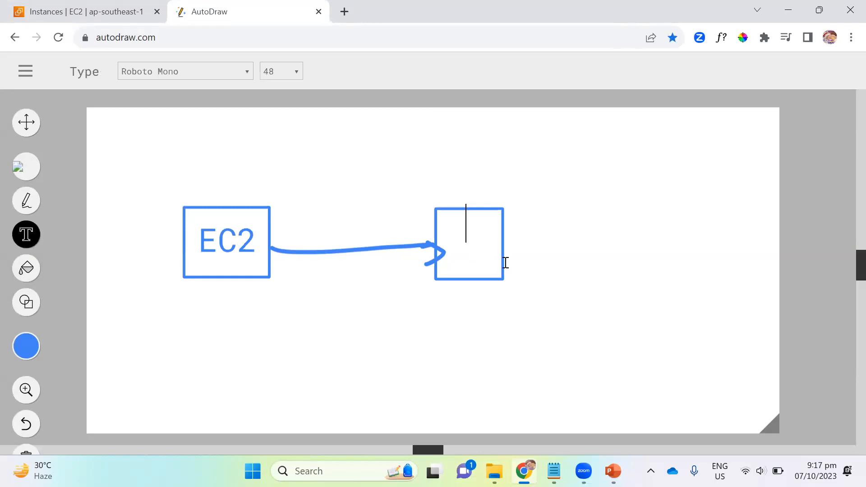
text(IAM)
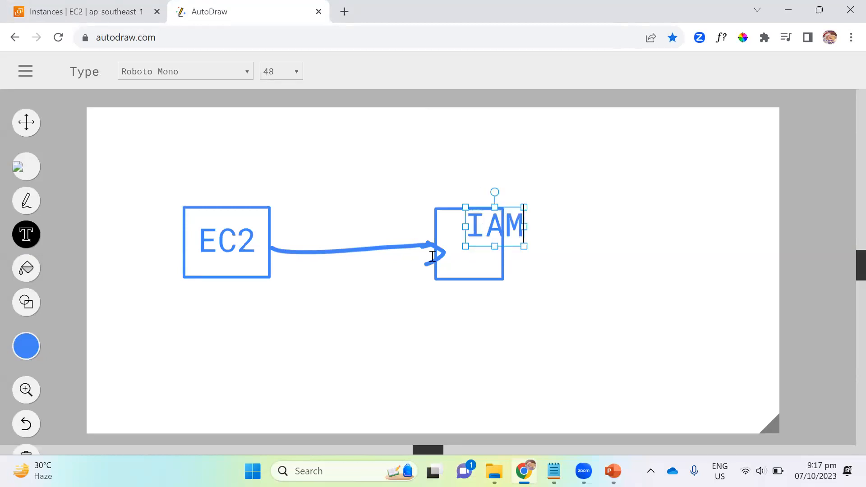
key(Escape)
click(510, 213)
drag(509, 205, 486, 220)
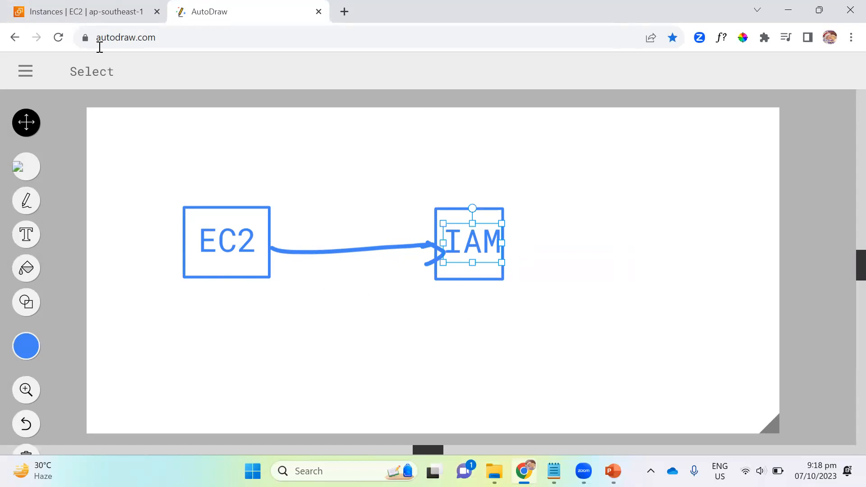
Step: Switch back to the AWS console, open the running instance's details and check its IAM Role field
click(107, 18)
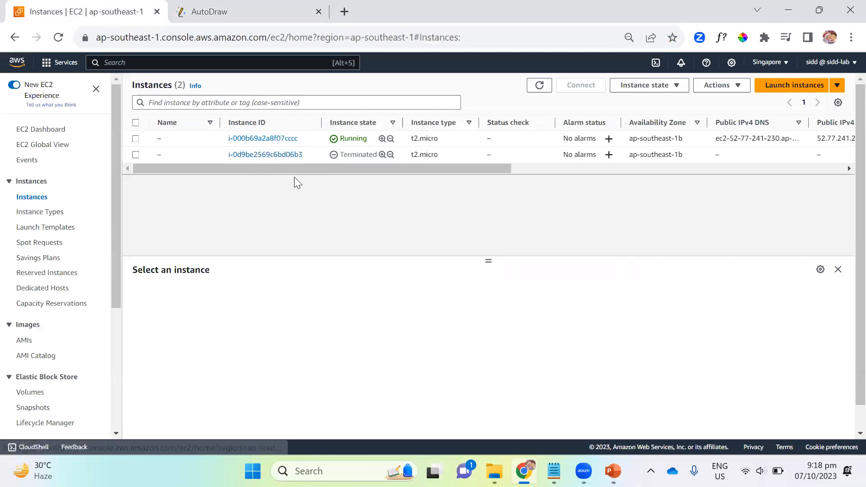
click(265, 139)
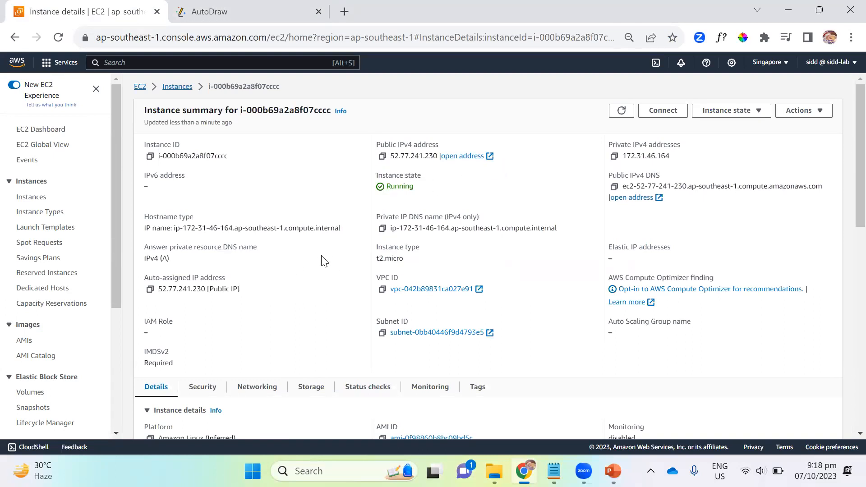
scroll(371, 288, down, 1)
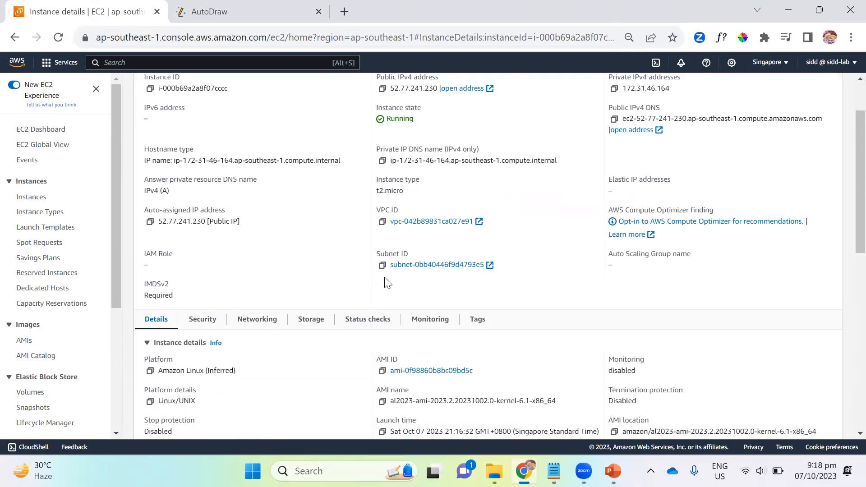
scroll(387, 283, down, 1)
drag(147, 185, 175, 193)
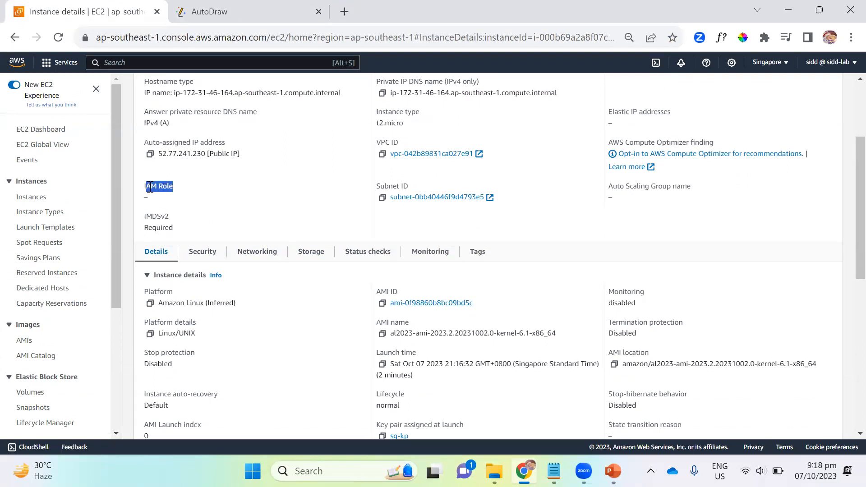
Step: Connect to the running instance through EC2 Instance Connect with the user name ec2-user
drag(144, 187, 205, 207)
scroll(329, 265, up, 2)
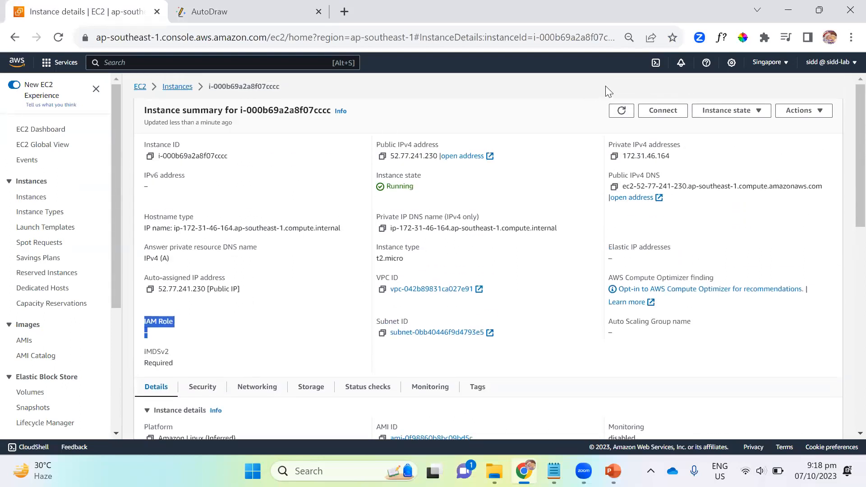
click(658, 112)
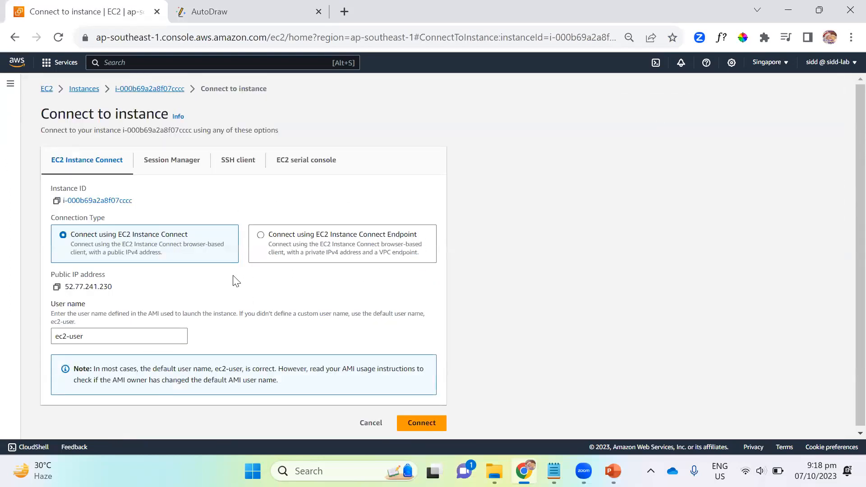
scroll(298, 318, down, 1)
click(426, 420)
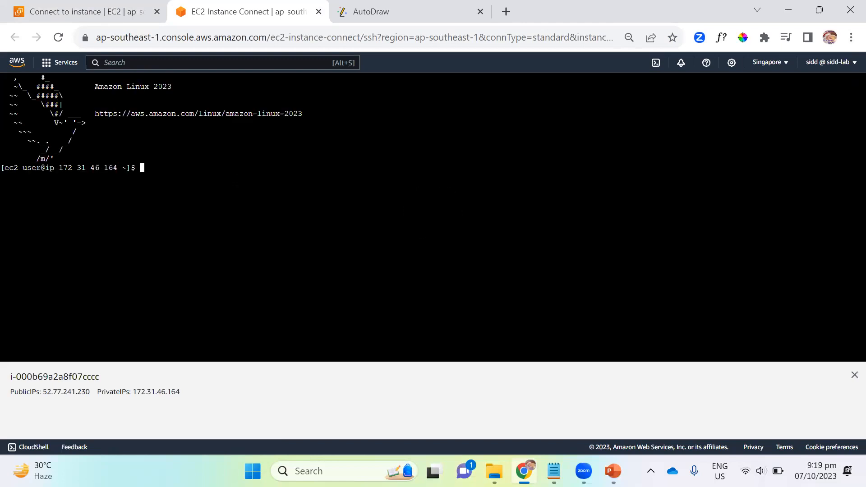
Step: Check the installed AWS CLI version in the instance's terminal with aws --version
text(aws --verion)
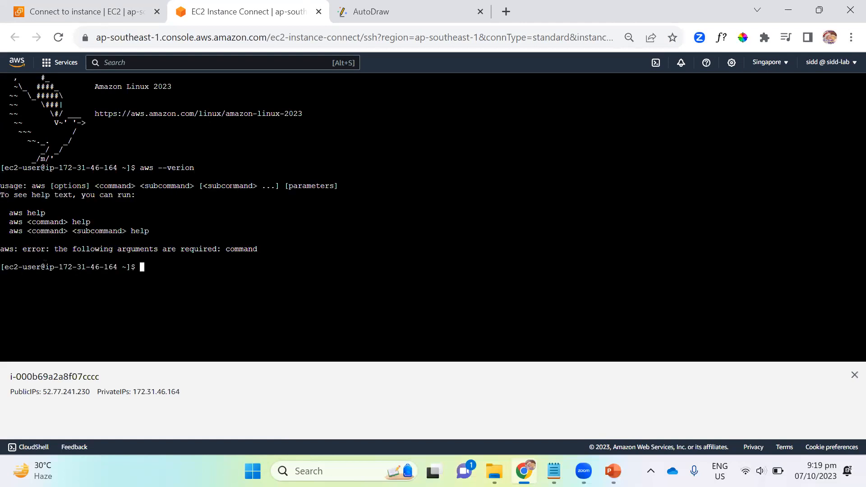
key(Up)
key(BackSpace)
key(BackSpace)
key(BackSpace)
text(sion)
key(Return)
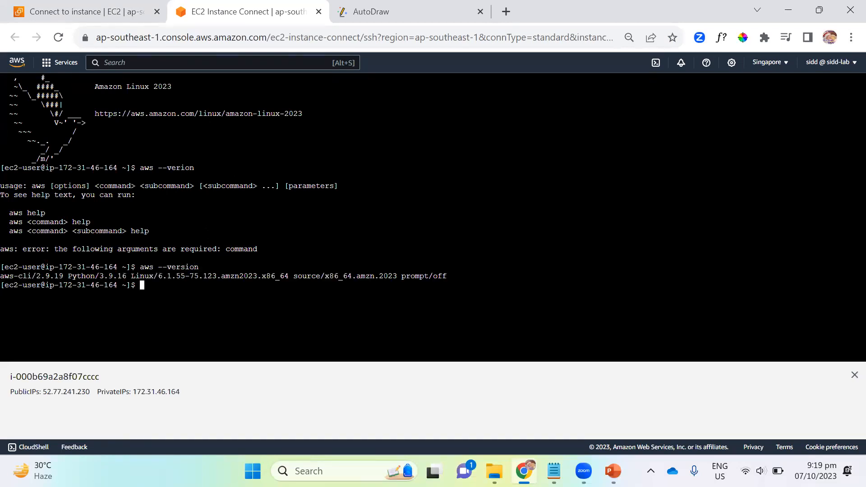
Step: Try to list the account's IAM users from the instance with aws iam list-users
drag(1, 283, 37, 278)
click(38, 278)
text(aws iam)
text(list-users)
key(Return)
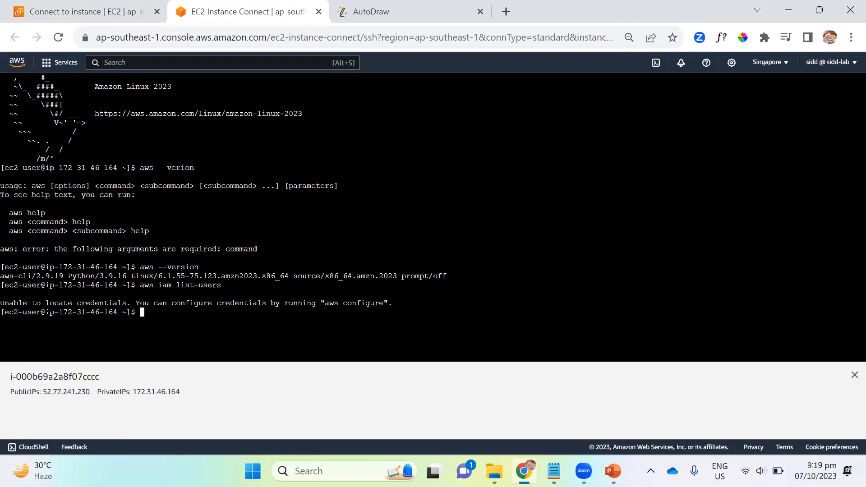
Step: Run aws configure and leave the access key ID, secret access key, default region and output format blank
drag(50, 303, 315, 304)
click(211, 329)
text(aws configure)
key(Return)
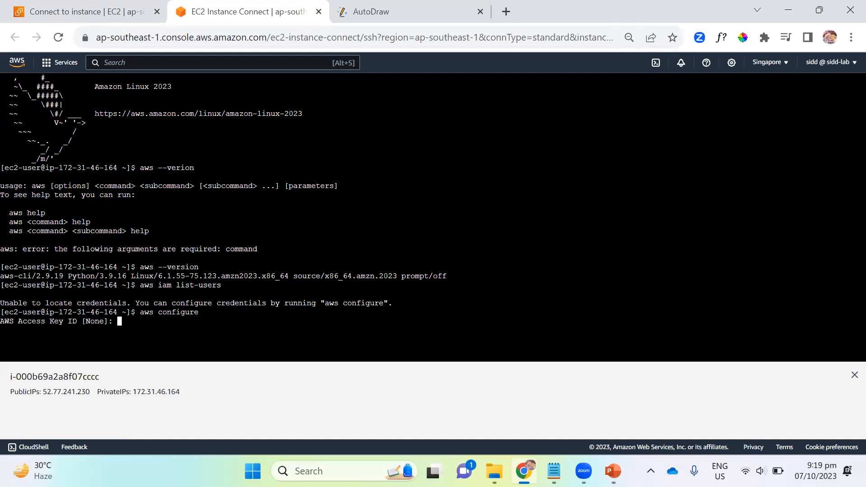
key(Return)
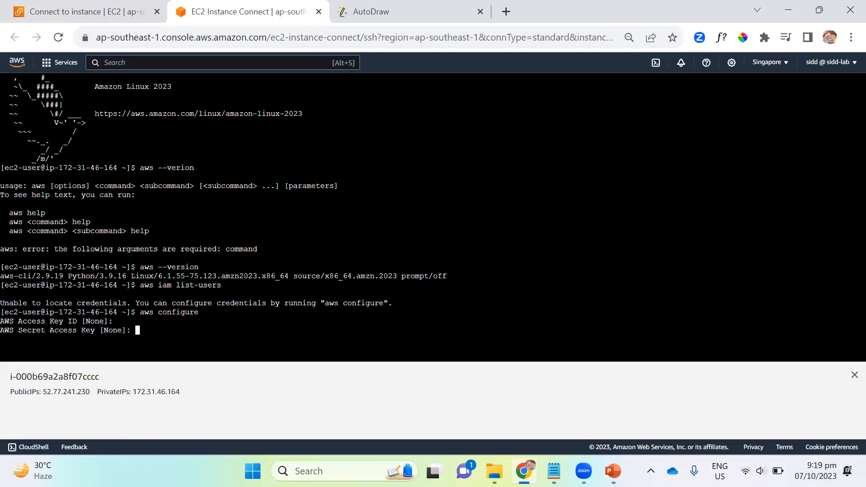
key(Return)
key(Return)
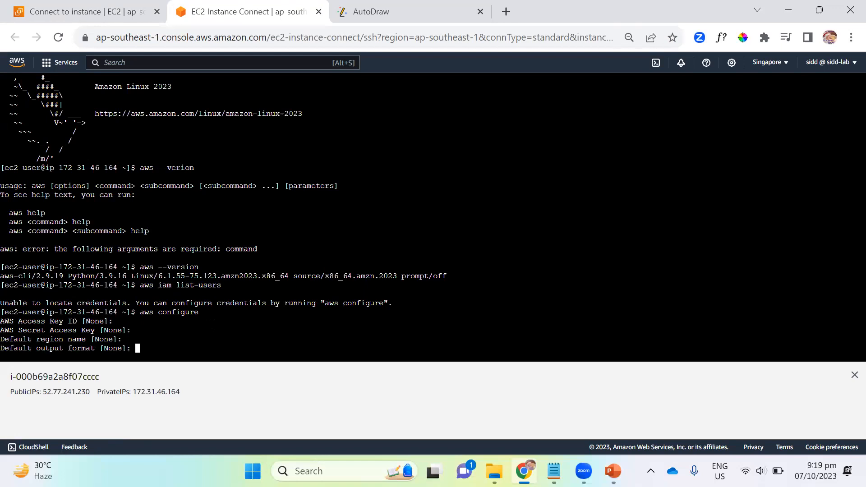
key(Return)
key(Return)
key(Return)
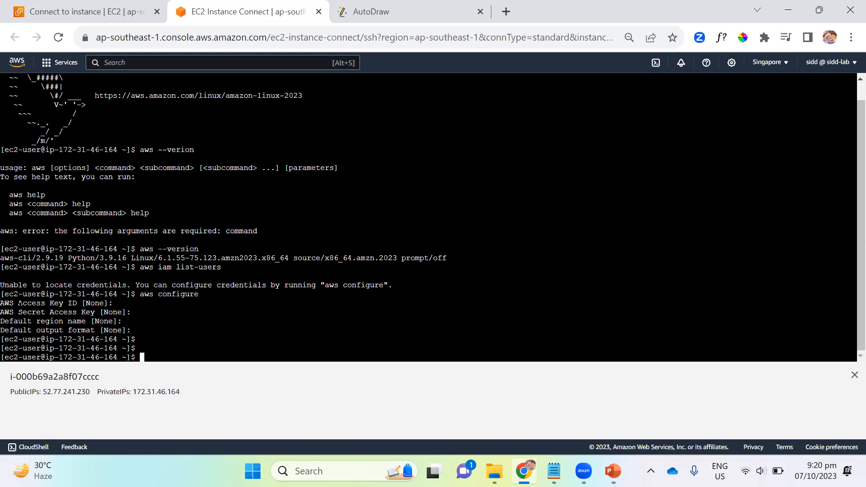
drag(27, 312, 73, 311)
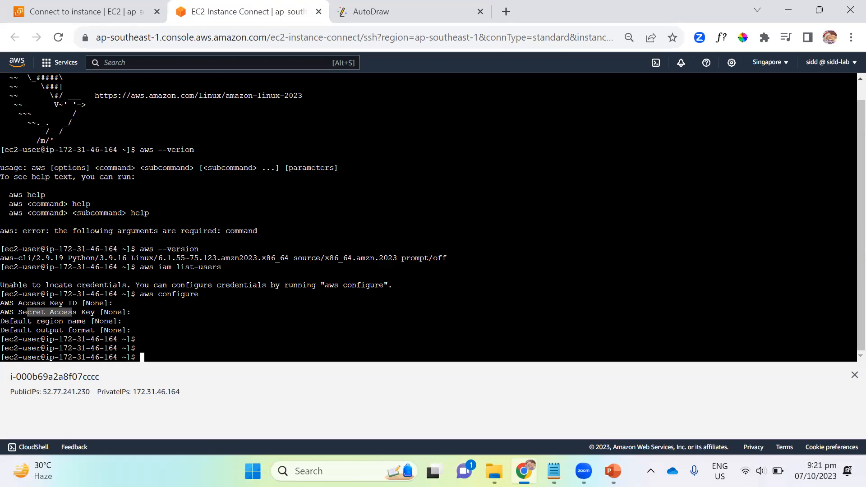
Step: Return to the console's connection page, search for iam and open the list of IAM roles
click(128, 17)
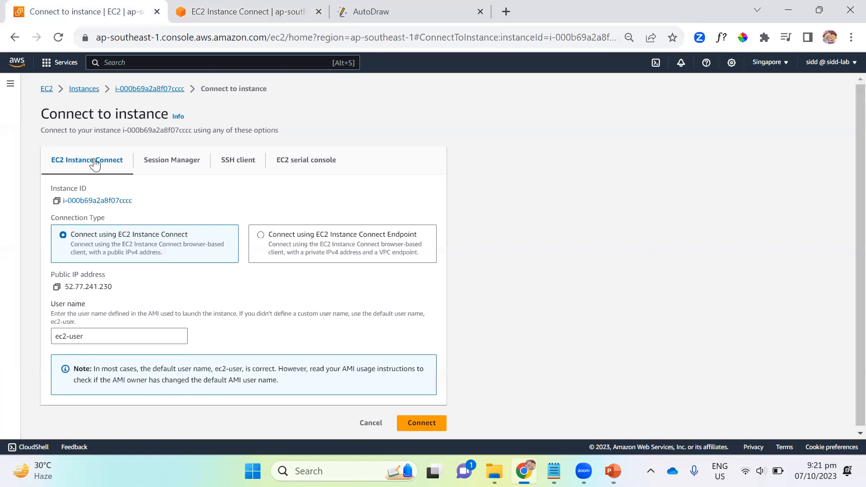
click(129, 69)
text(iam)
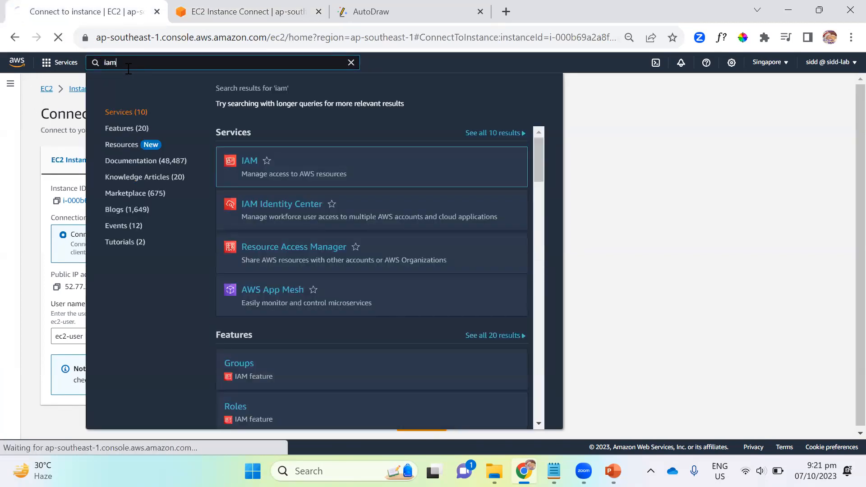
key(Return)
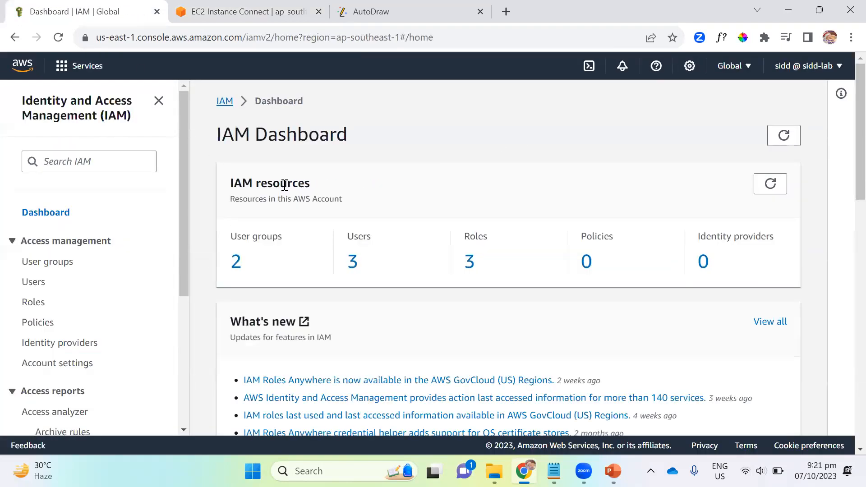
click(35, 304)
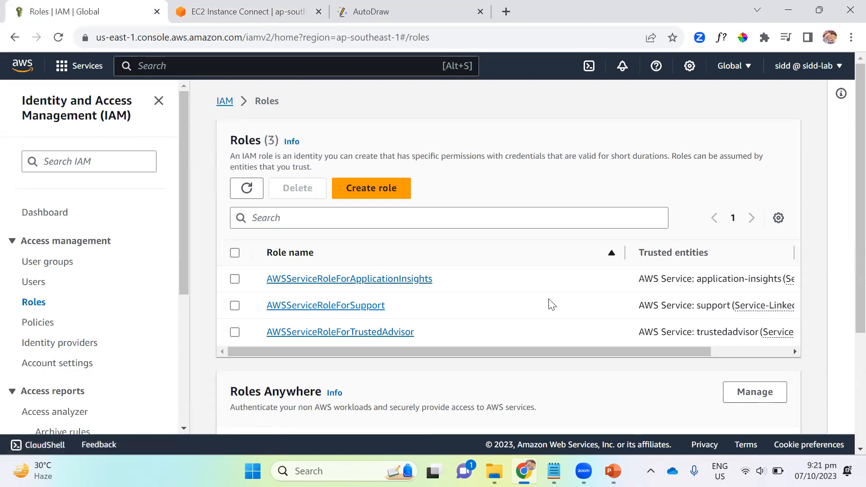
Step: Start creating a role with AWS service as the trusted entity and EC2 as the use case
click(381, 196)
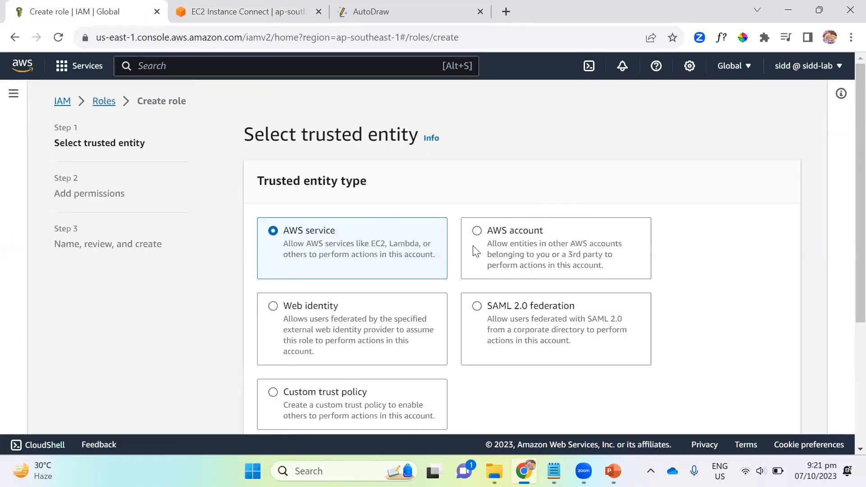
scroll(519, 213, down, 2)
scroll(369, 231, up, 1)
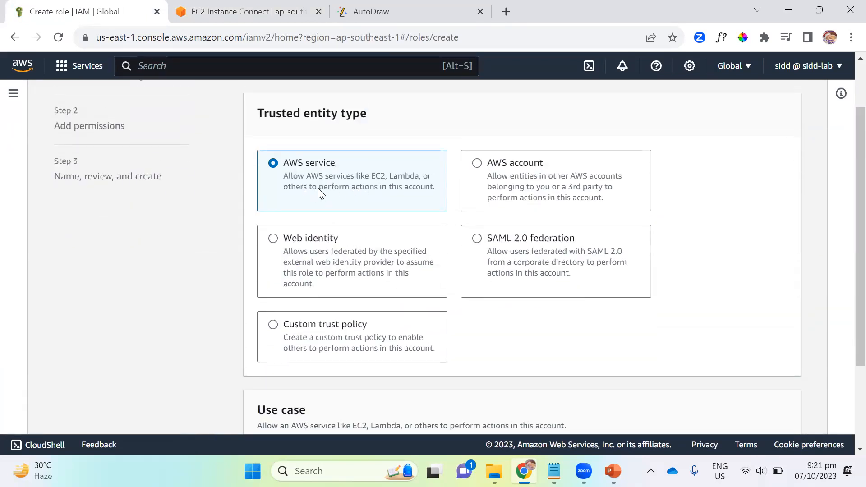
scroll(394, 189, down, 3)
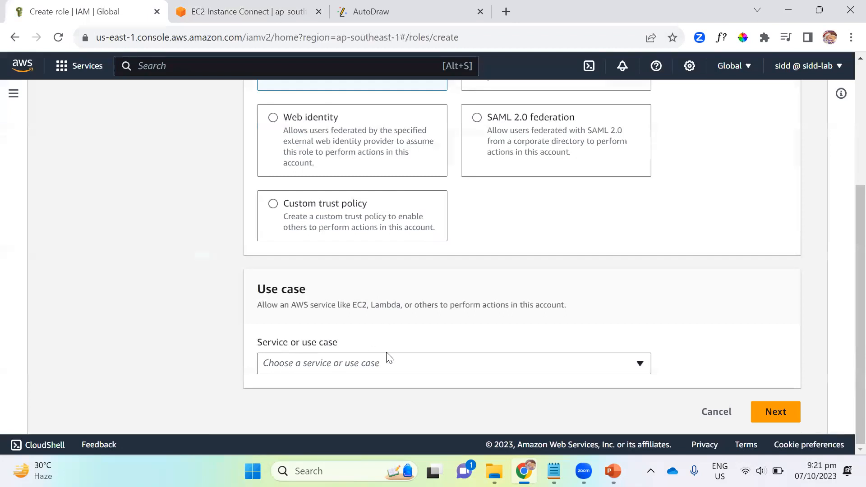
click(373, 363)
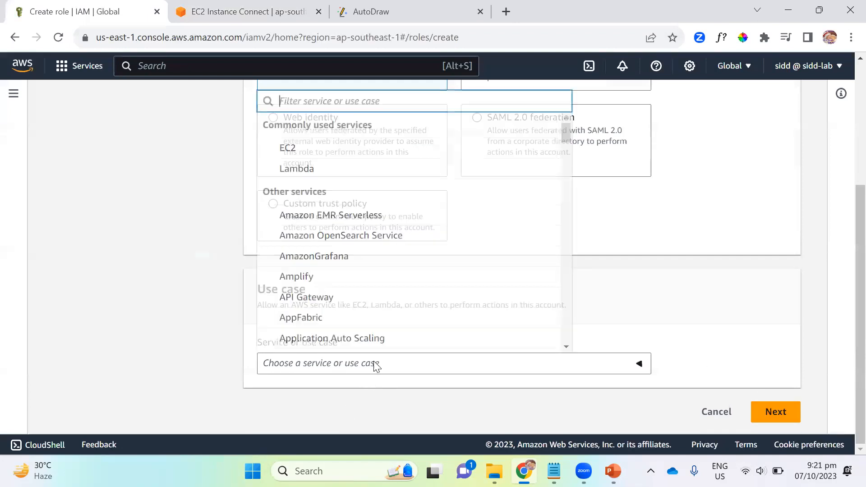
click(292, 148)
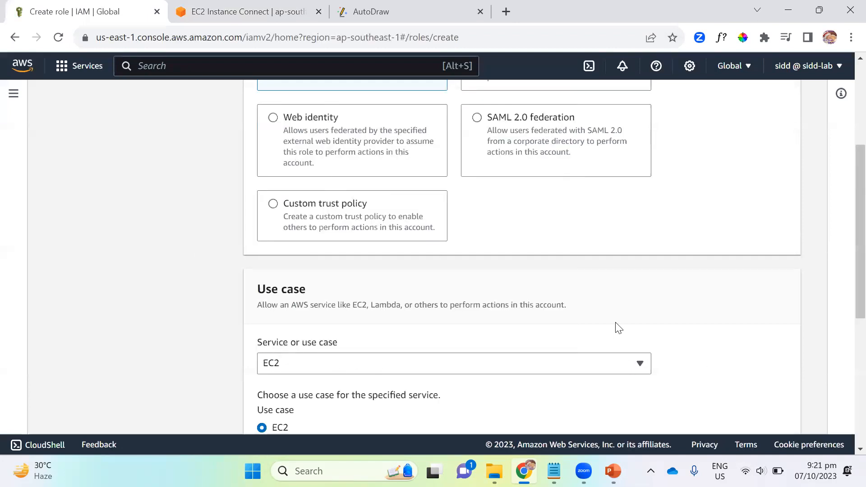
scroll(619, 326, down, 6)
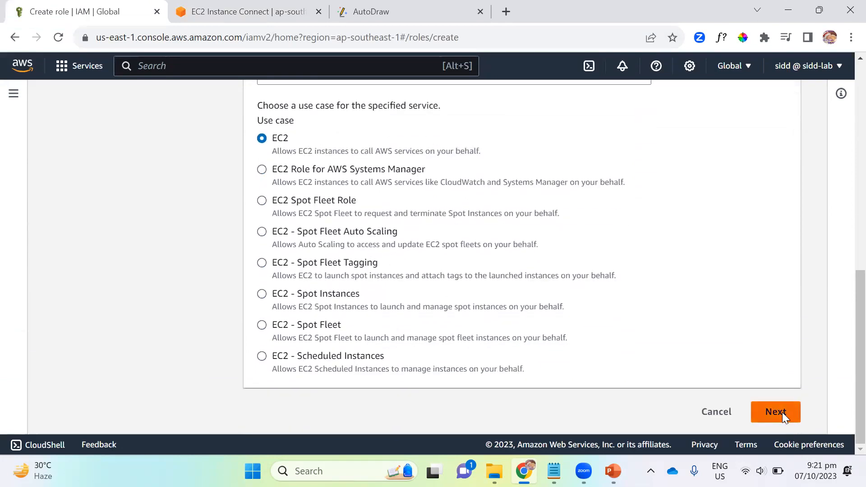
click(782, 413)
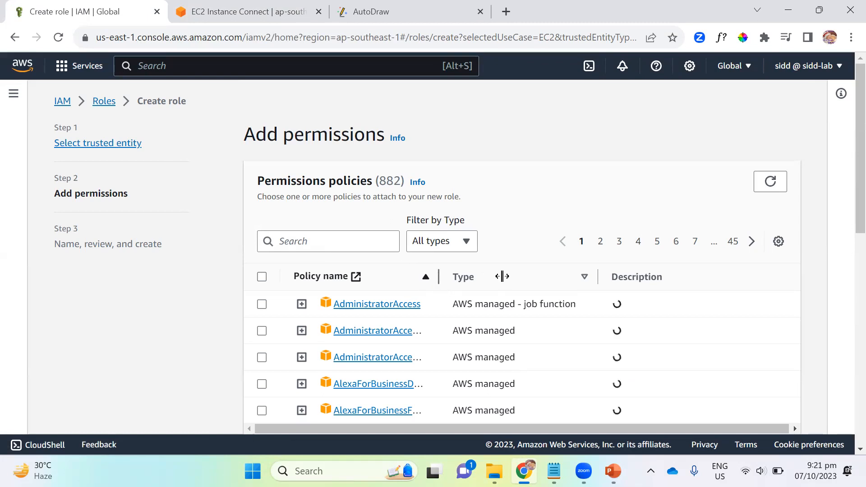
Step: Filter the permissions policies by iam, widen the policy name column and attach IAMReadOnlyAccess to the role
drag(437, 278, 500, 277)
click(332, 236)
text(iam)
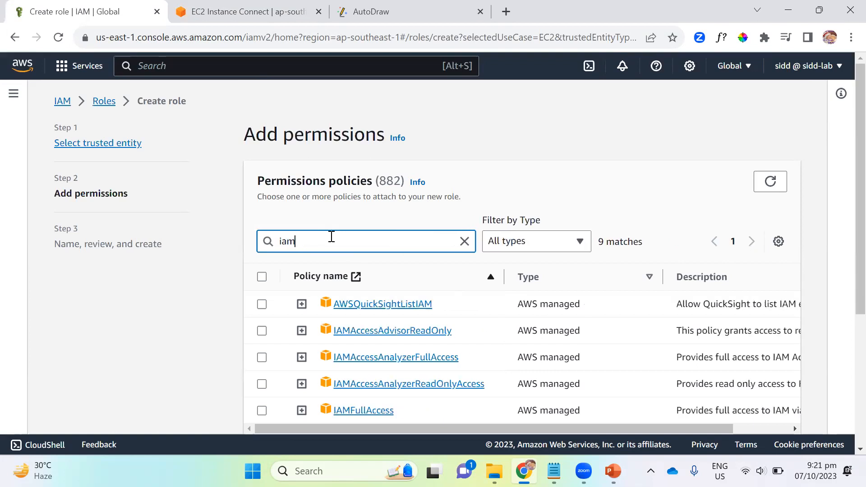
scroll(440, 302, down, 2)
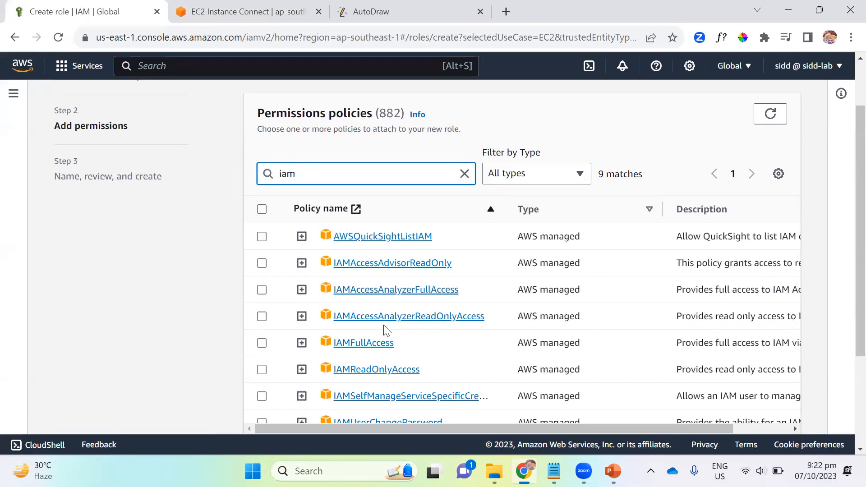
click(262, 371)
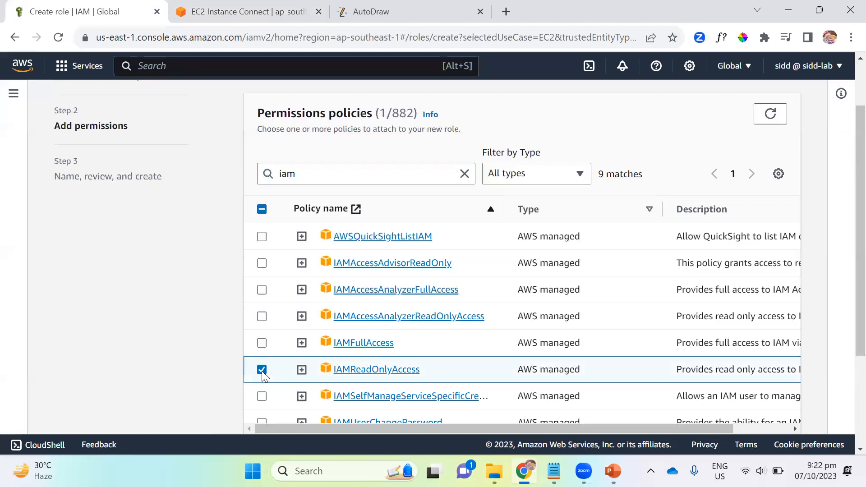
scroll(154, 332, down, 3)
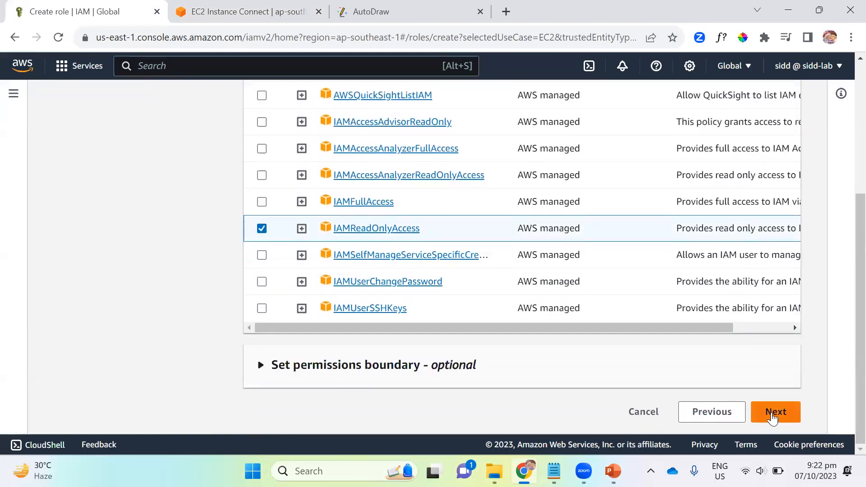
click(778, 421)
Step: Name the role iamreadmyrole, review its trust policy and permissions, and create it
click(323, 186)
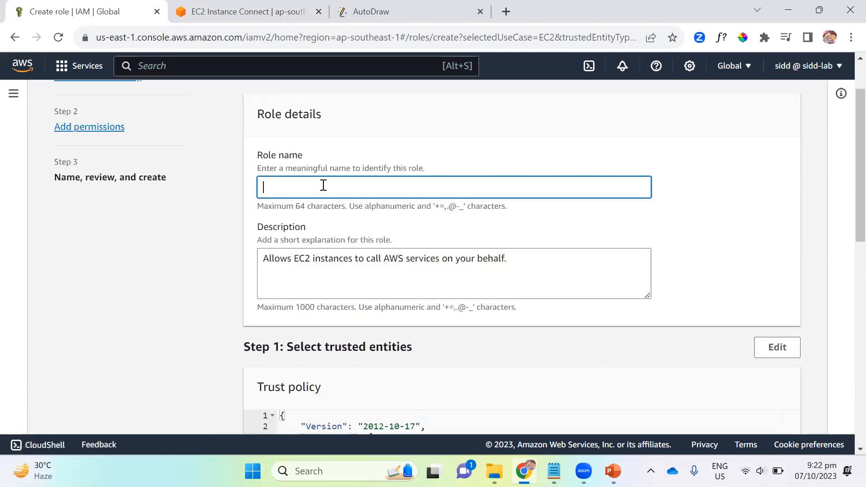
text(iamaccessmy)
key(BackSpace)
key(BackSpace)
key(BackSpace)
key(BackSpace)
key(BackSpace)
key(BackSpace)
key(BackSpace)
key(BackSpace)
text(readmyrole)
scroll(412, 232, down, 3)
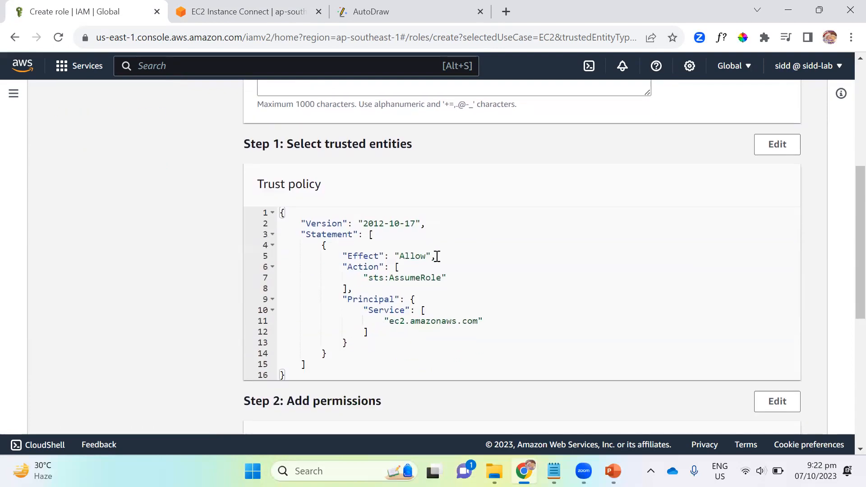
scroll(411, 283, down, 5)
scroll(453, 289, down, 2)
click(751, 414)
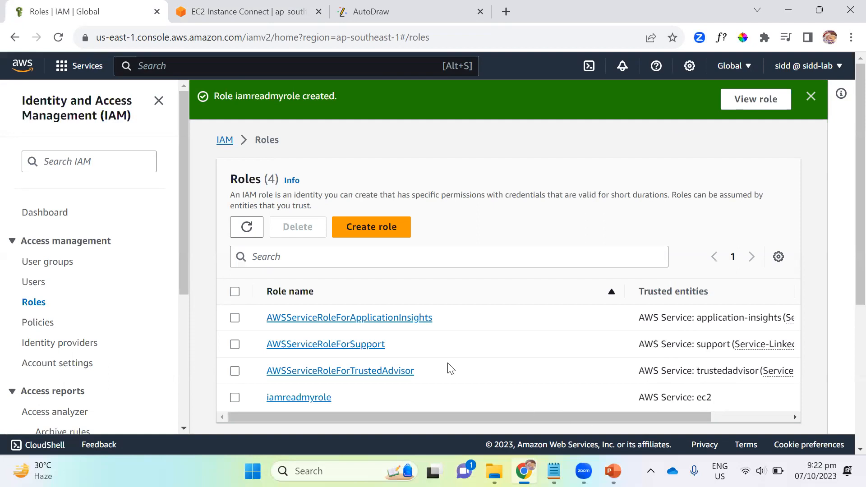
Step: Search the console for ec2, open the EC2 service and show its running instances
click(230, 14)
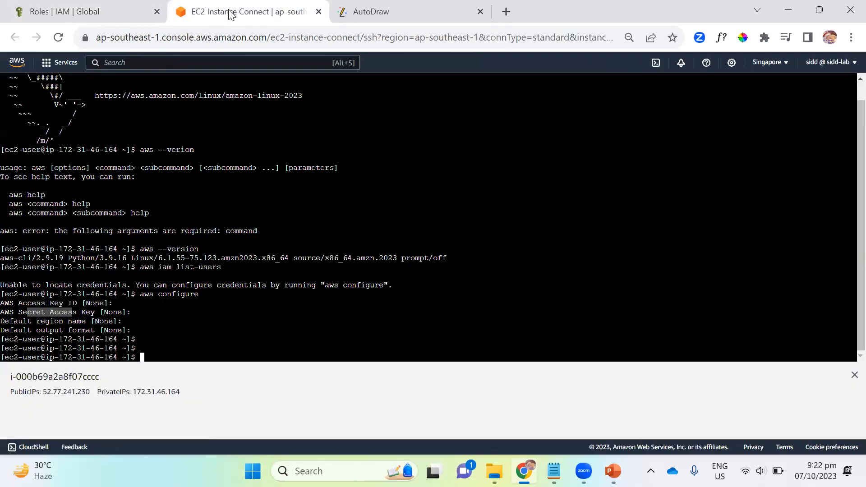
click(86, 13)
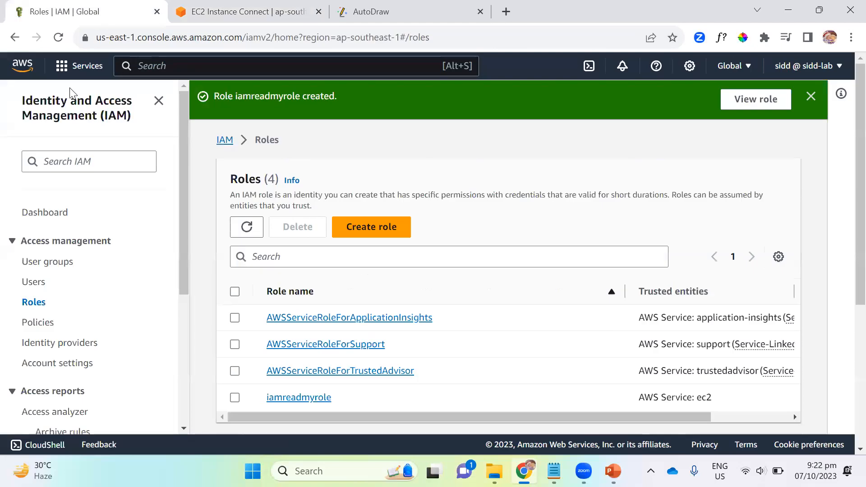
click(160, 66)
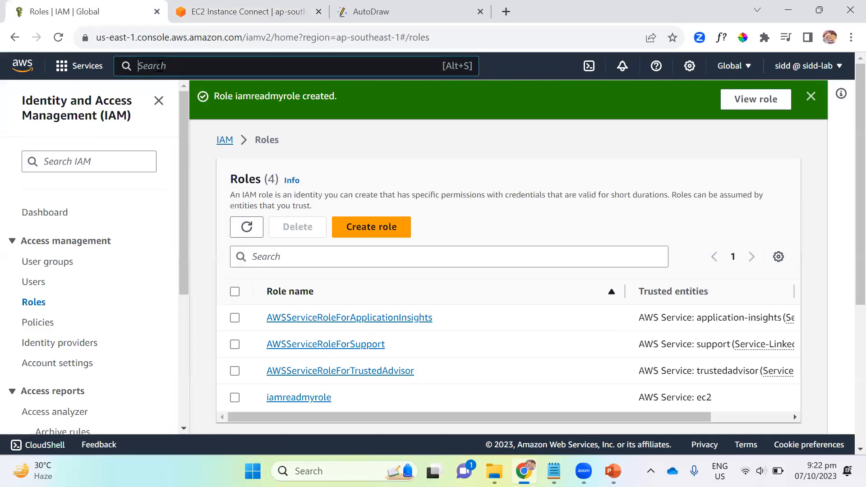
text(ec3)
key(BackSpace)
text(2)
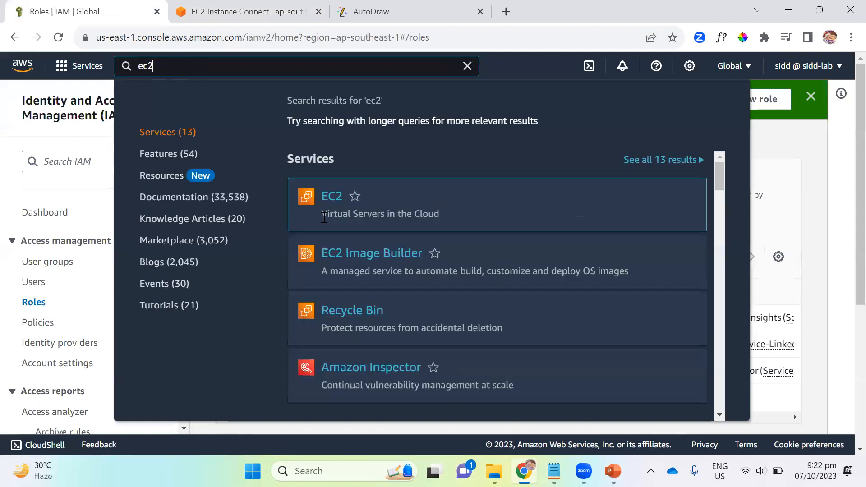
click(333, 198)
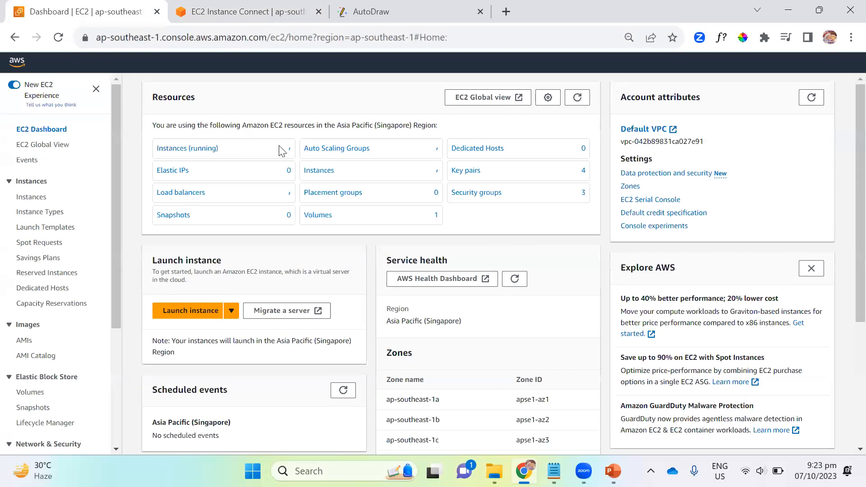
click(207, 156)
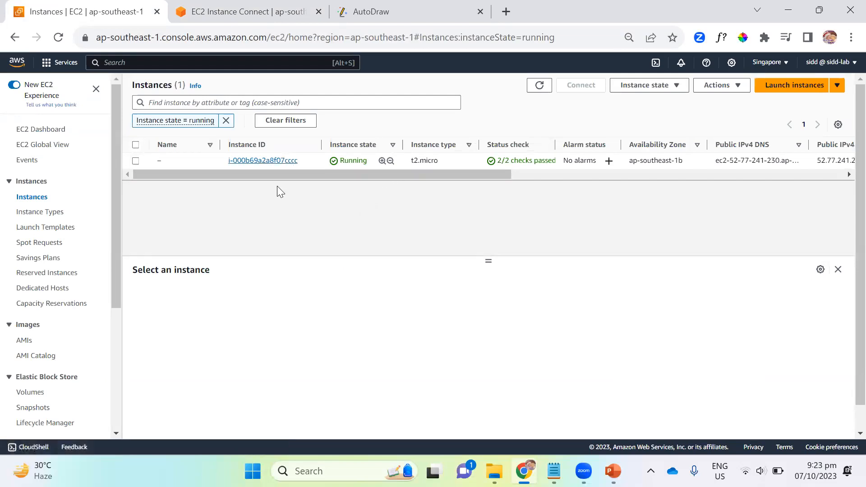
Step: Open the running instance's summary and check its IAM Role field
click(277, 161)
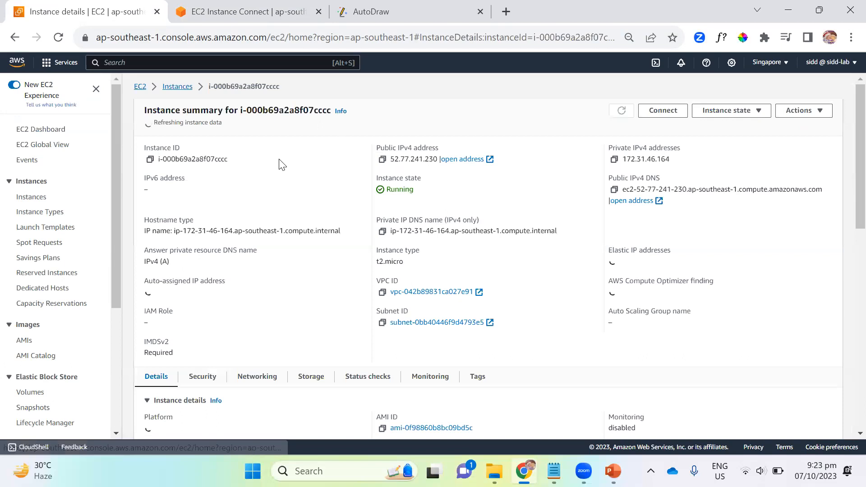
scroll(225, 289, down, 2)
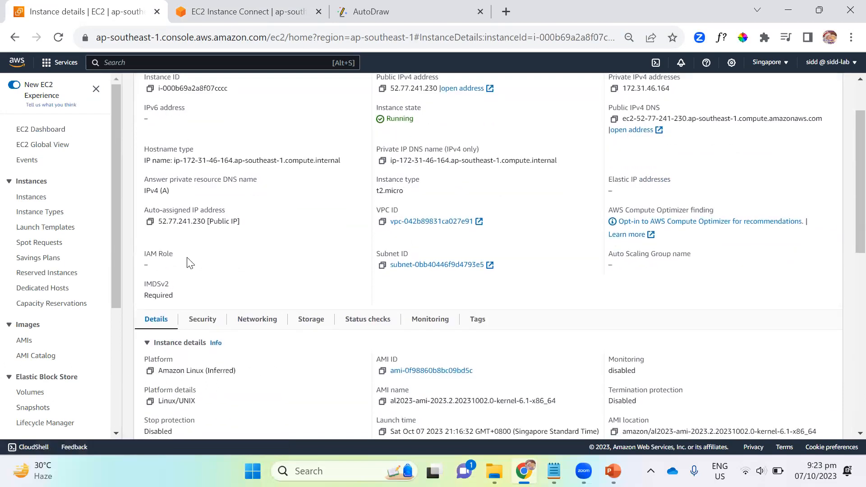
scroll(289, 276, up, 2)
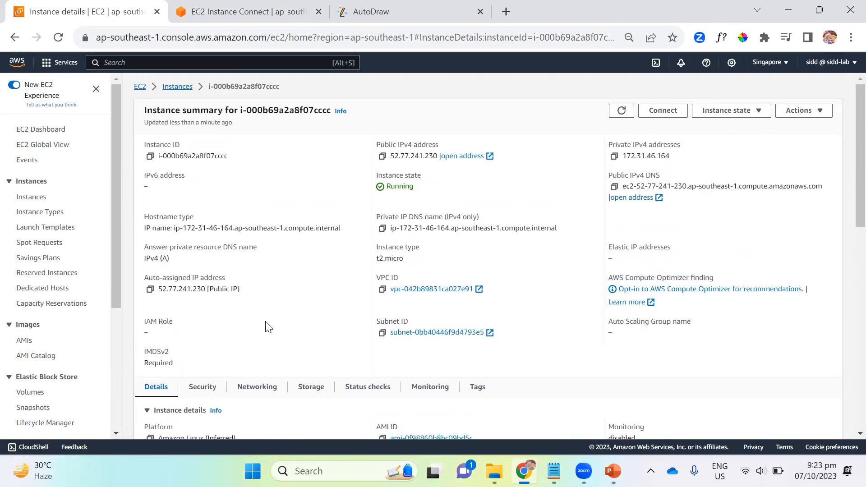
Step: Try to reload the instances list, going through the EC2 dashboard to the running instances
click(180, 86)
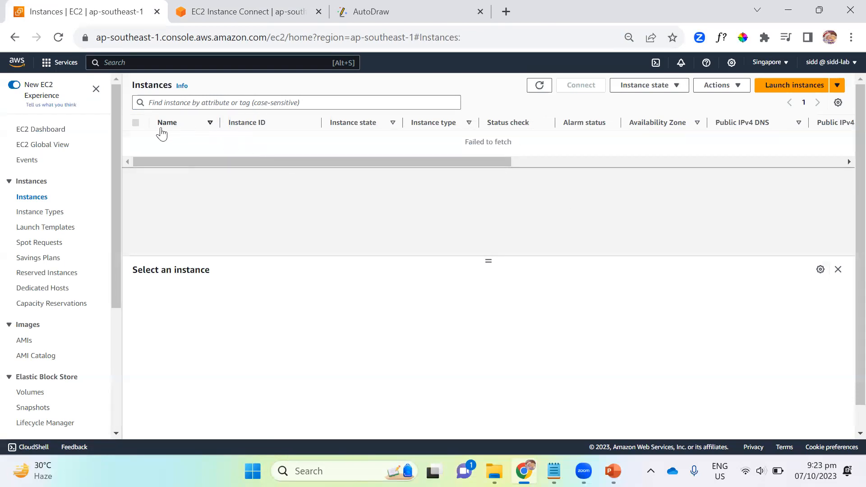
click(209, 103)
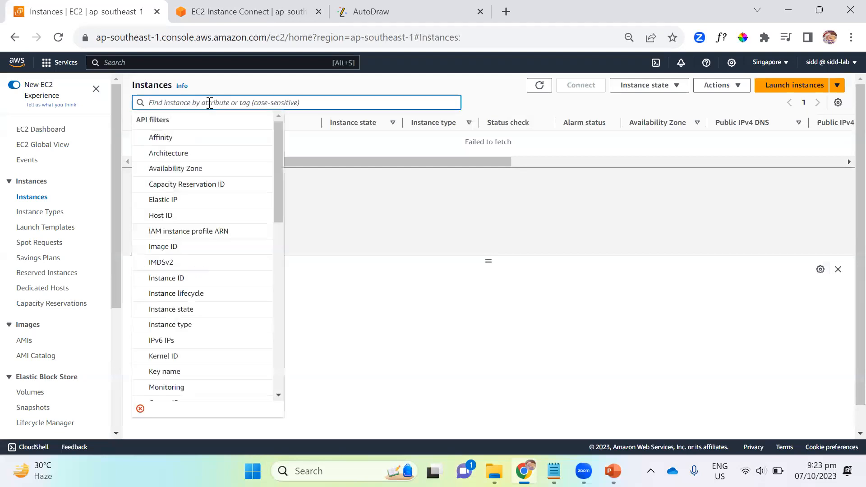
click(440, 181)
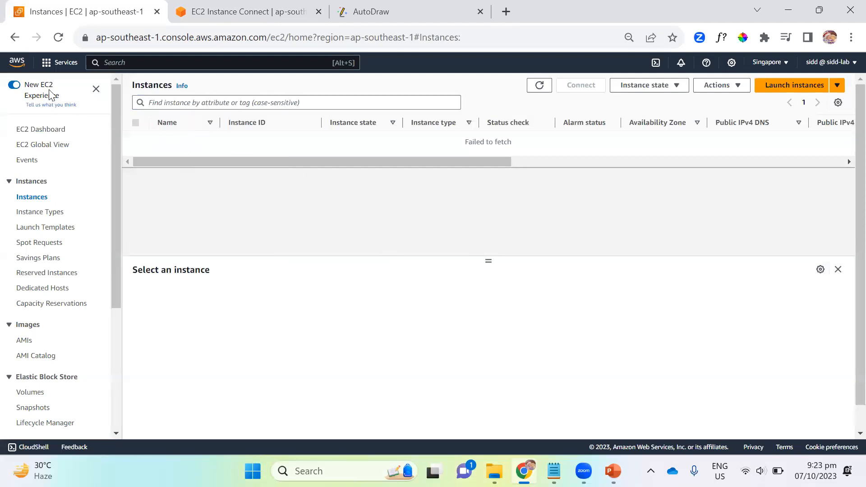
click(55, 134)
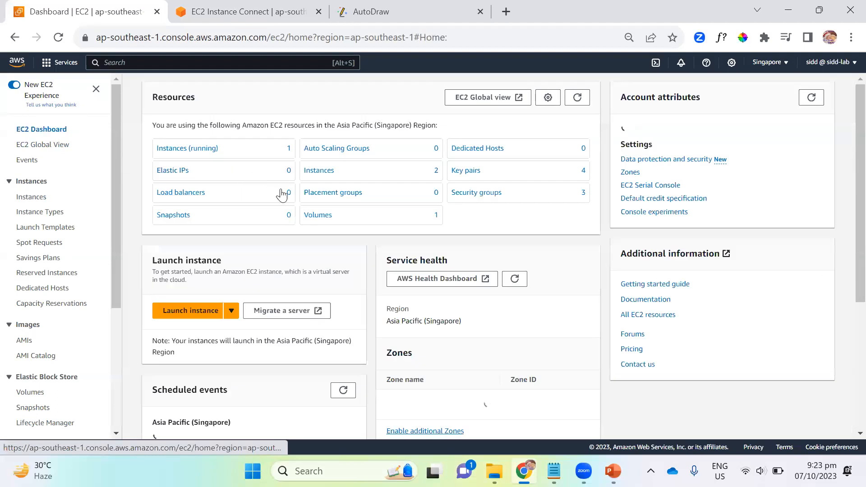
click(201, 156)
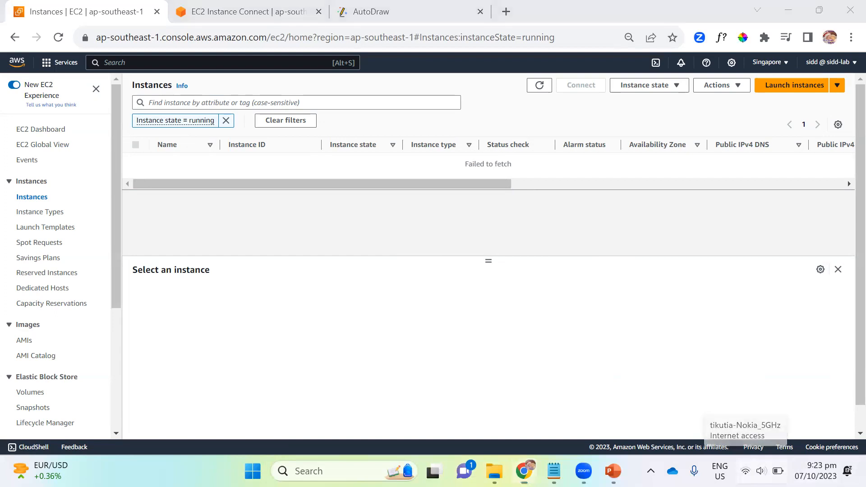
Step: Check the computer's Wi-Fi connection and open the list of available wireless networks
click(745, 471)
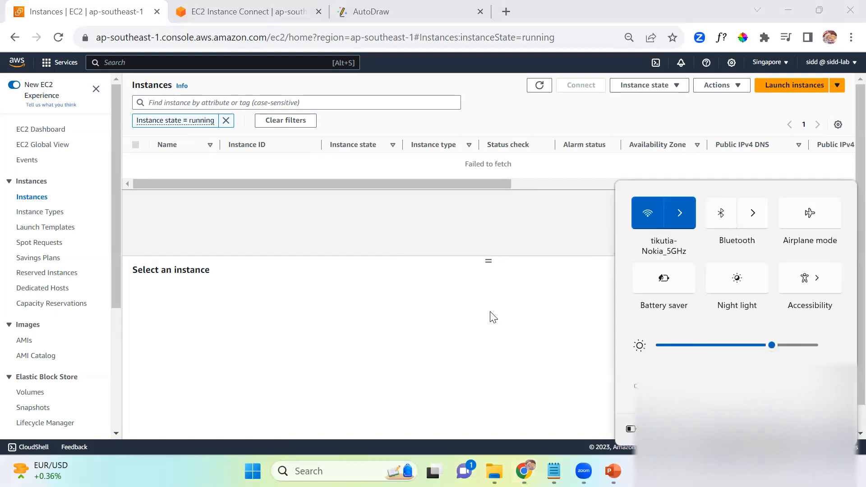
click(489, 316)
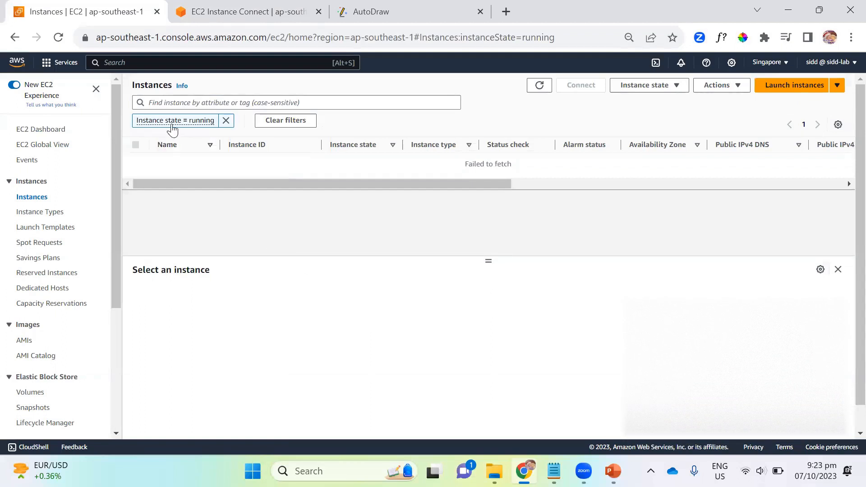
click(749, 469)
click(690, 218)
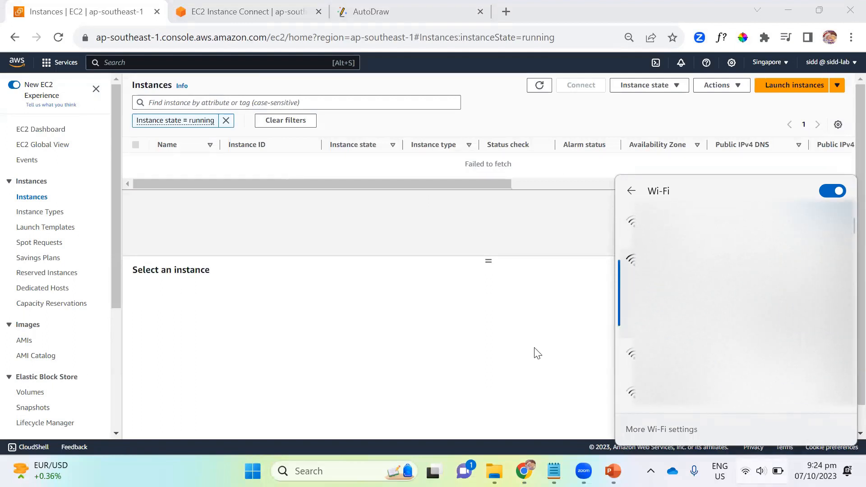
click(509, 346)
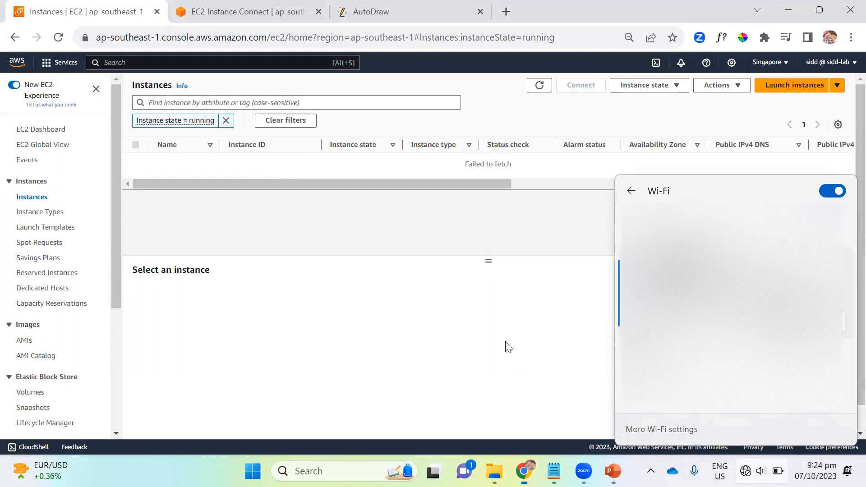
Step: Reopen the running instances from the EC2 dashboard and remove the Instance state = running filter
click(40, 130)
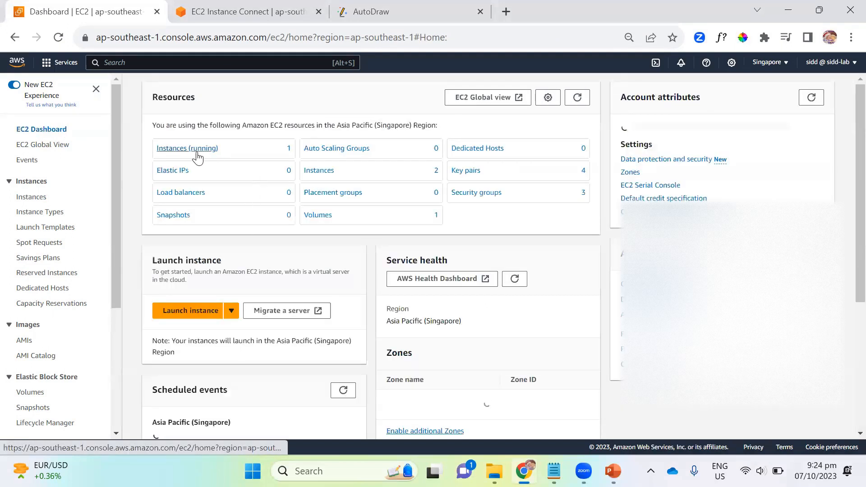
click(198, 150)
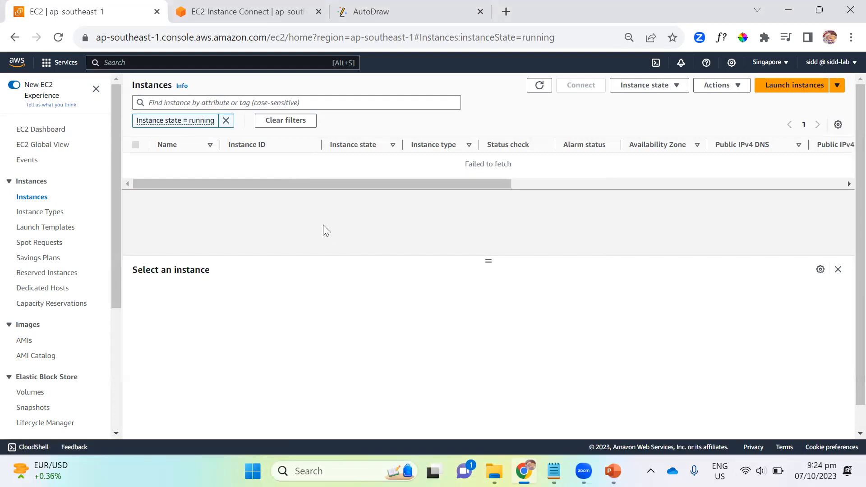
click(183, 125)
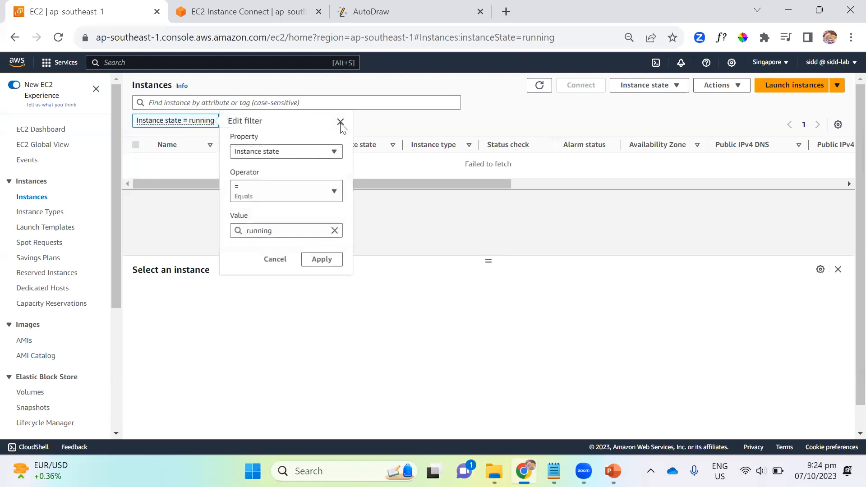
click(340, 122)
click(226, 120)
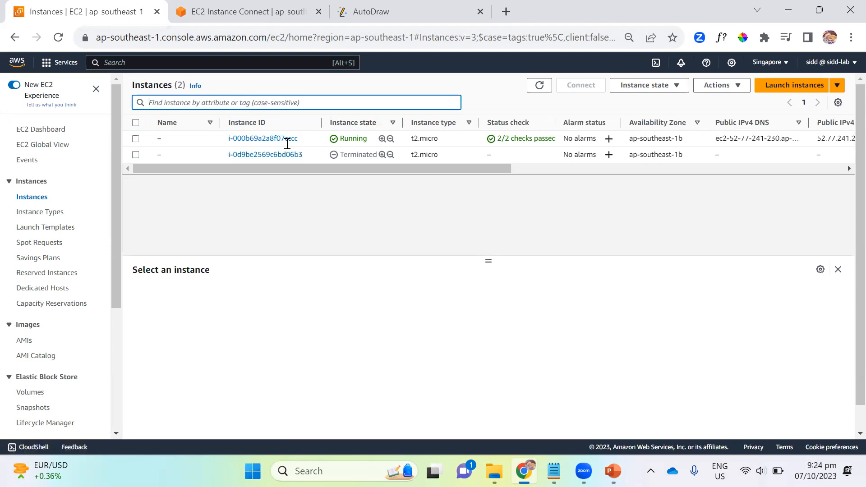
Step: Modify the running instance's IAM role, attaching iamreadmyrole to it
click(135, 139)
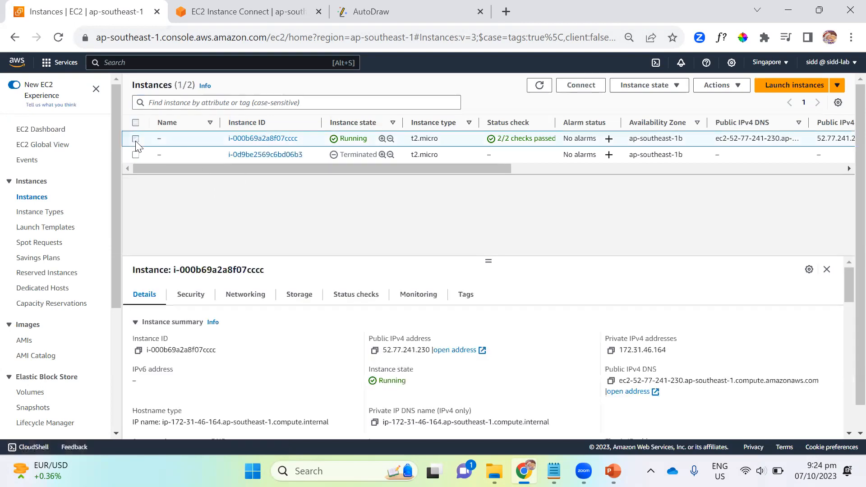
click(737, 88)
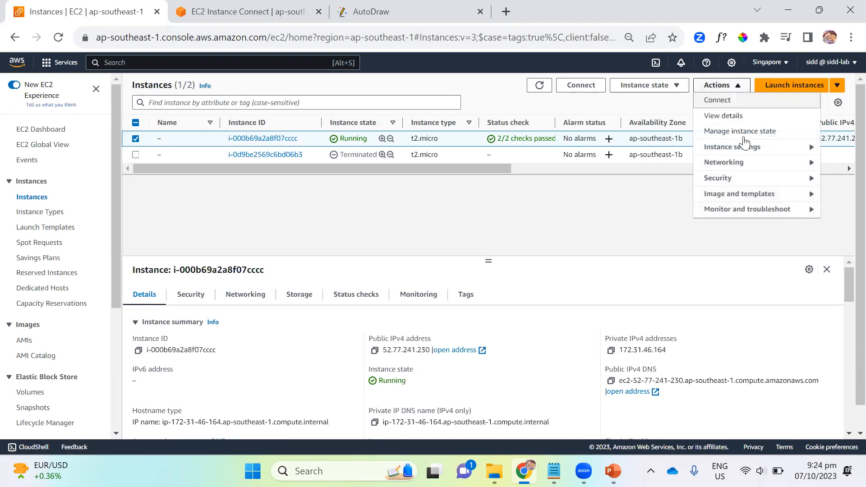
mouse_move(757, 178)
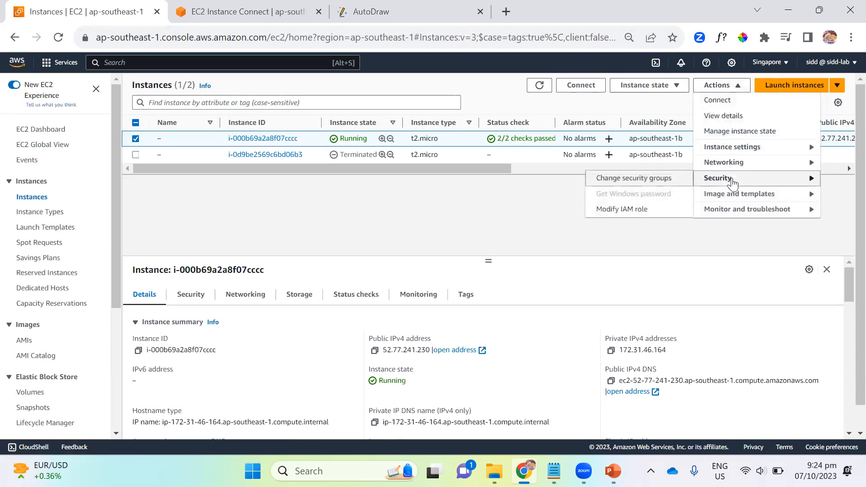
click(628, 210)
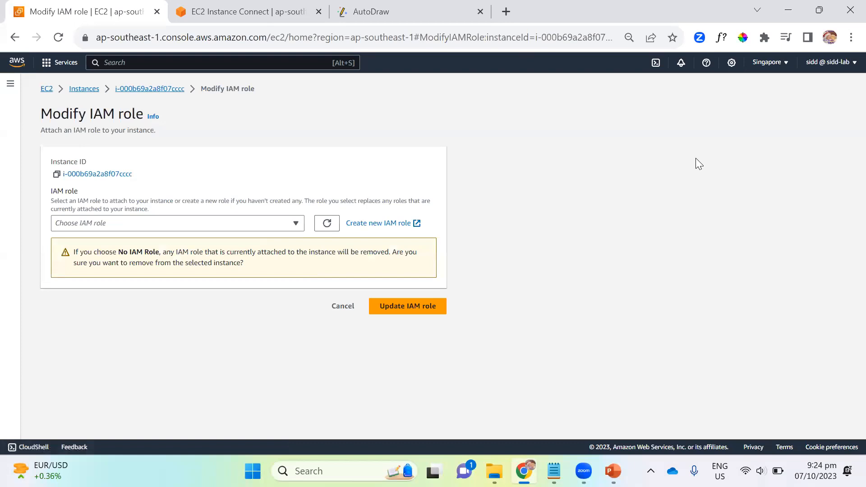
click(158, 224)
click(82, 285)
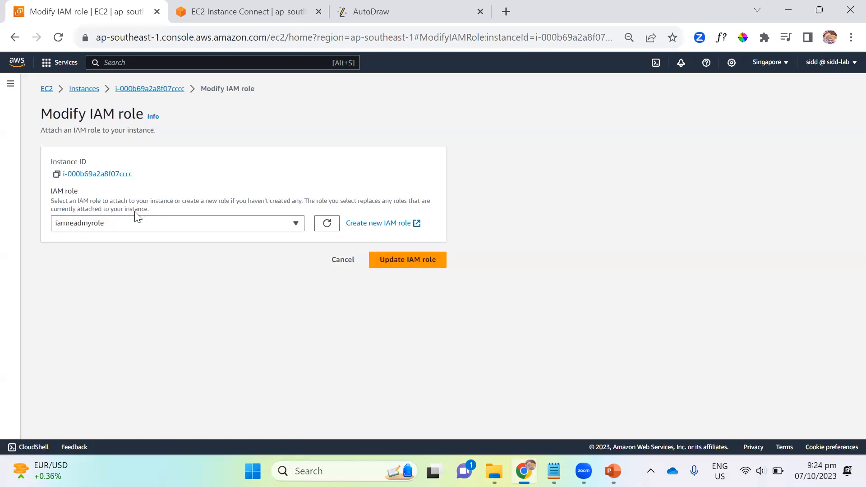
click(397, 264)
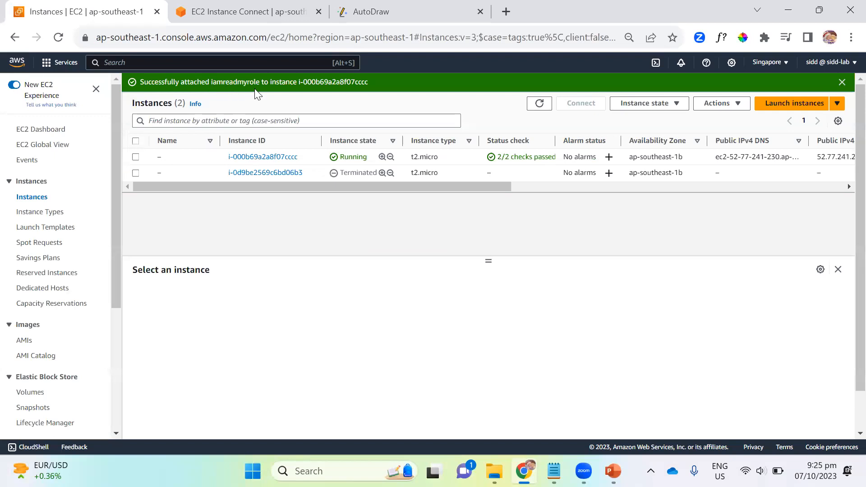
Step: Open the running instance's summary and verify which IAM role is attached
click(248, 161)
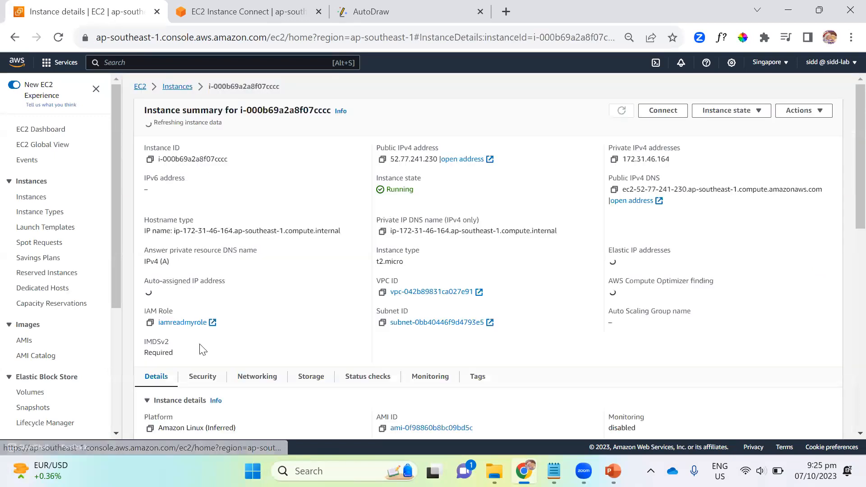
scroll(281, 291, down, 3)
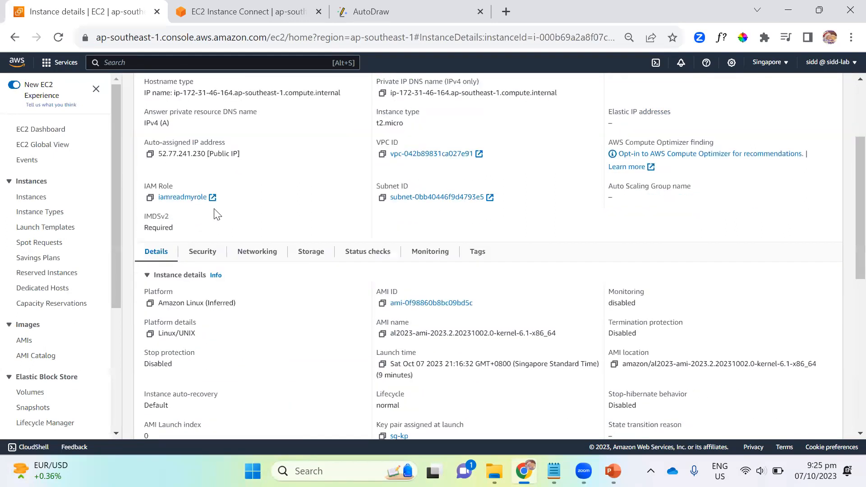
drag(235, 202, 188, 211)
click(228, 196)
scroll(280, 189, up, 5)
Step: Connect to the instance with EC2 Instance Connect, using the default user name ec2-user
click(661, 110)
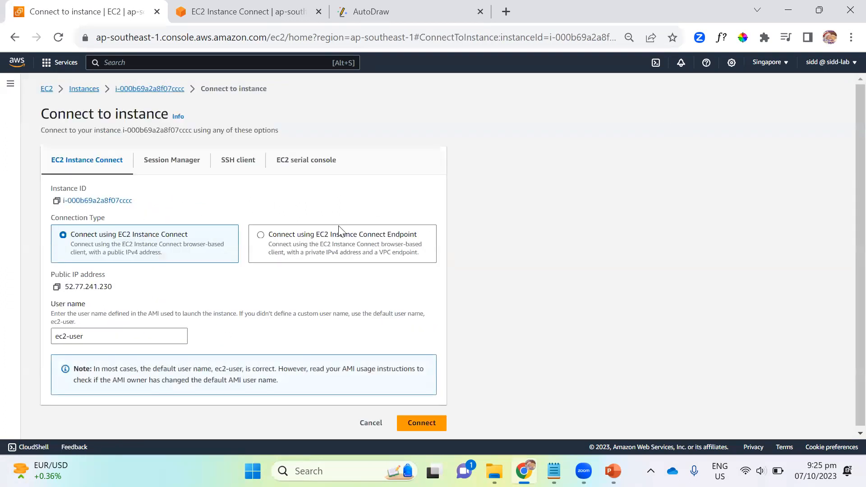
scroll(434, 347, down, 1)
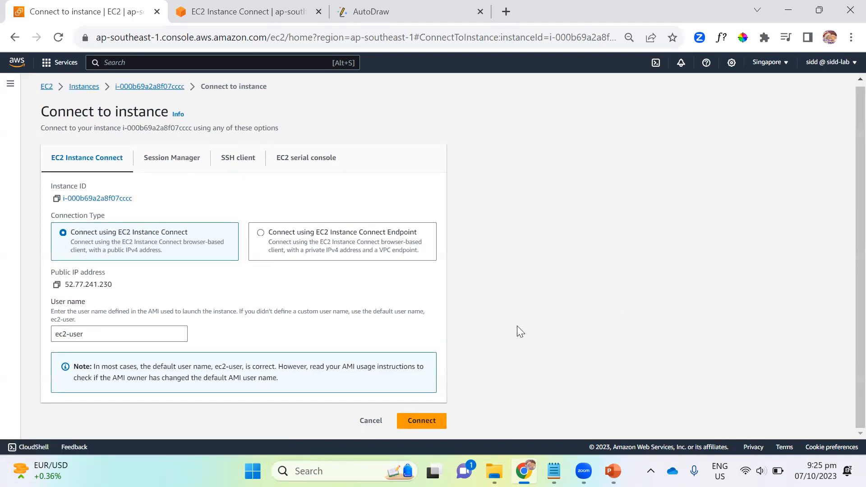
click(424, 422)
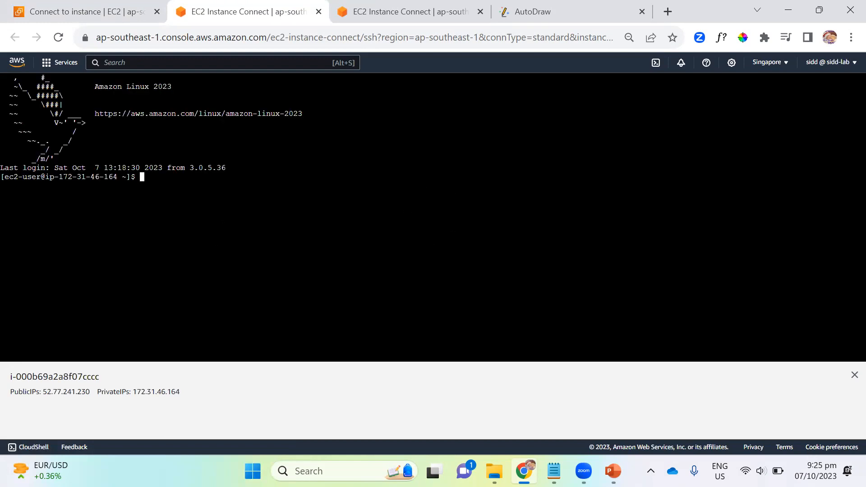
Step: Check the installed AWS CLI version in the instance's terminal with aws --version
text(aws --vesrion)
key(Up)
key(BackSpace)
key(BackSpace)
text(rsio)
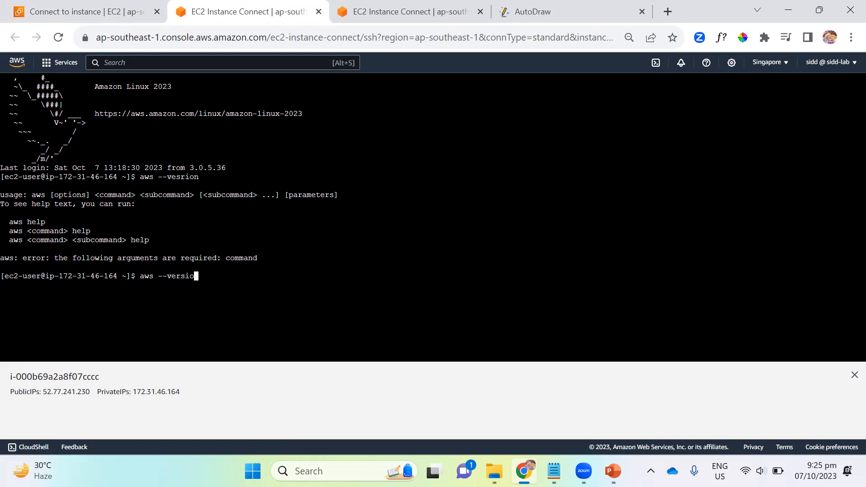
key(Return)
key(Return)
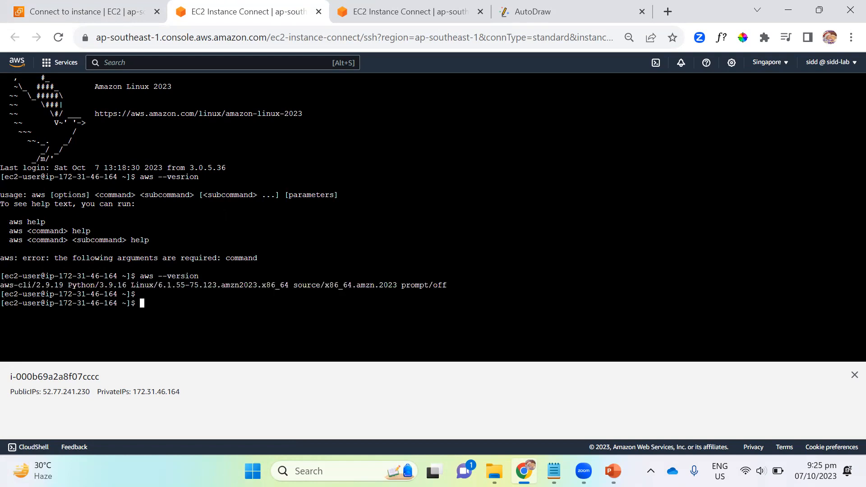
key(Return)
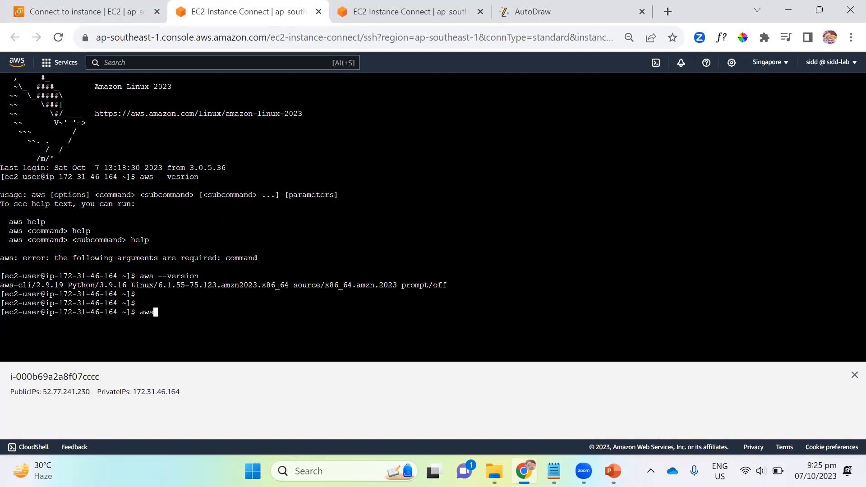
Step: Run aws iam list-users in the instance's terminal and review the returned user entries
text(iam list-users)
key(Return)
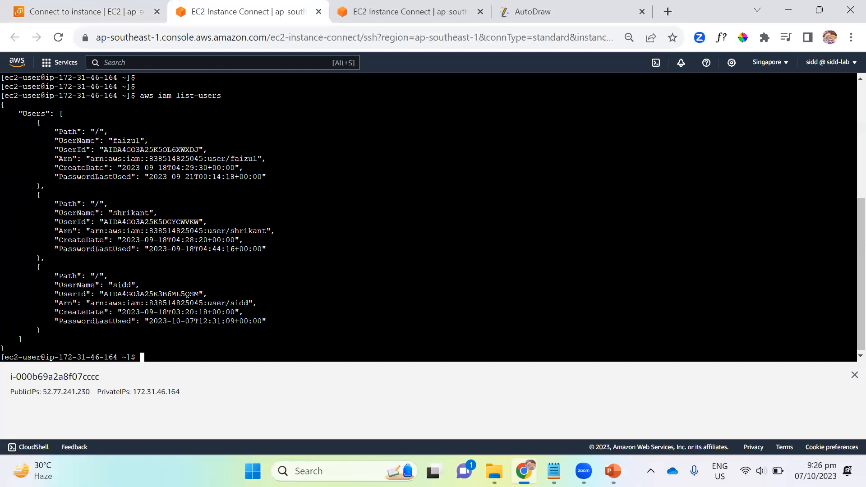
scroll(429, 217, up, 3)
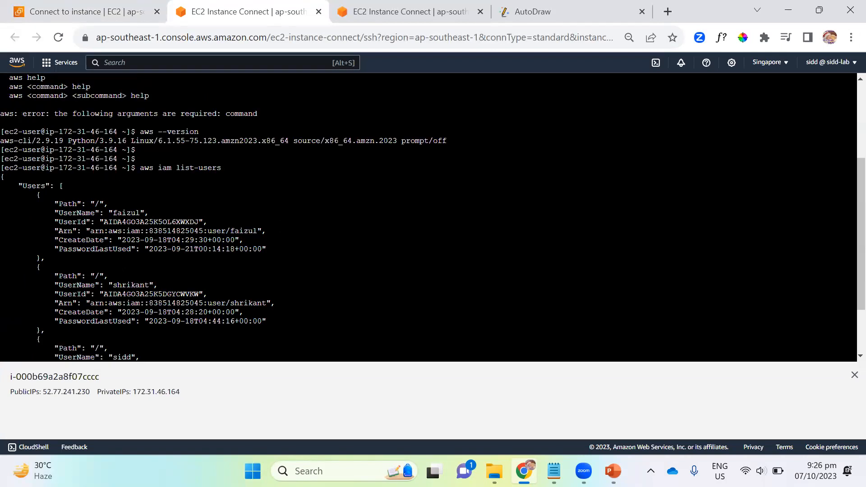
scroll(429, 217, down, 3)
drag(18, 114, 293, 321)
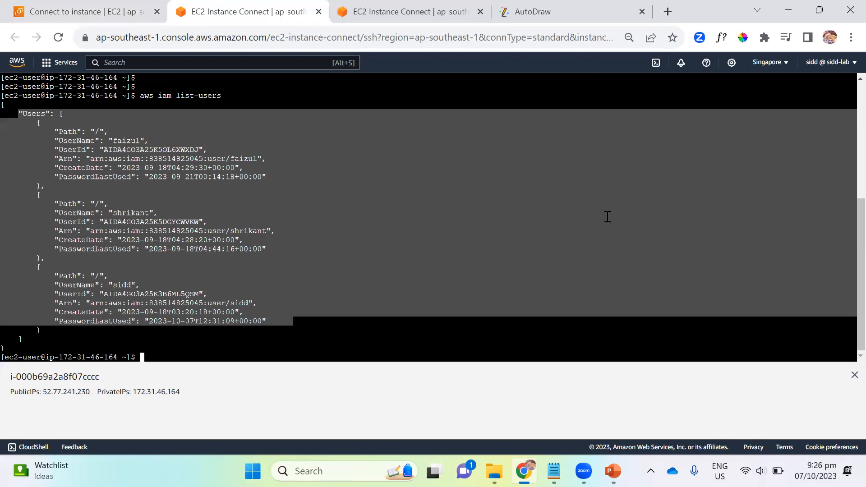
scroll(563, 203, up, 5)
scroll(564, 203, down, 5)
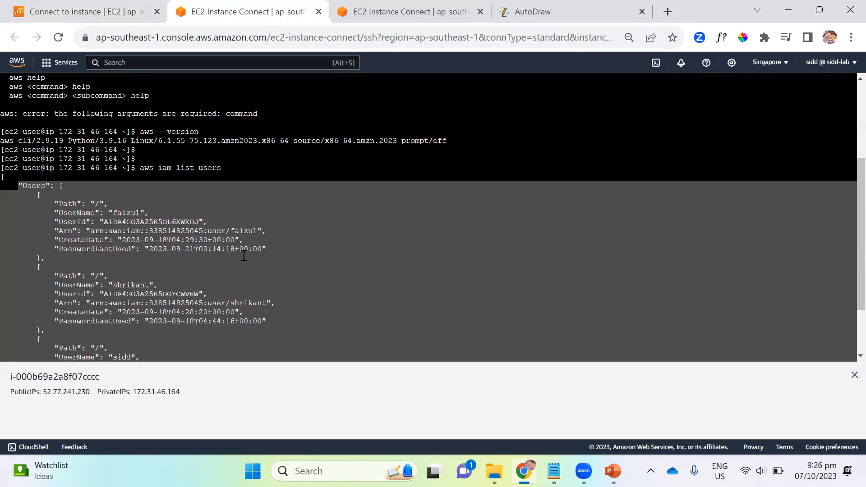